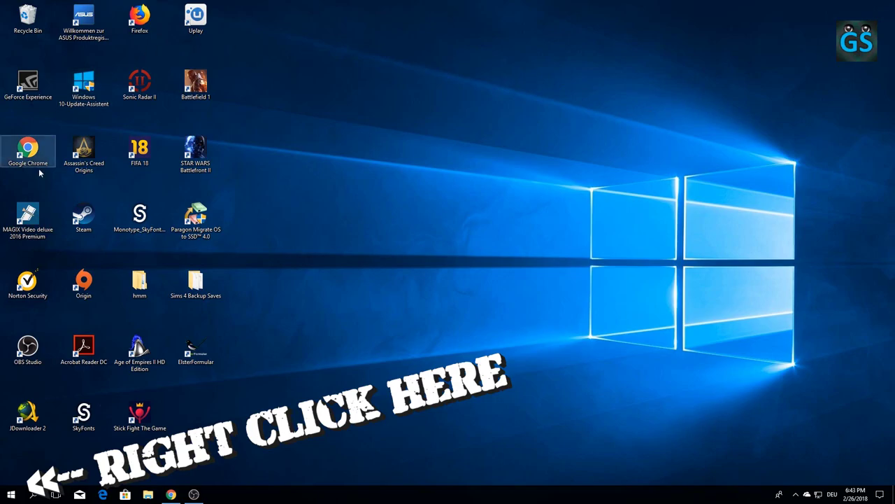
# - Open the advanced options of Age of Empires: Definitive Edition in the Windows Apps & features settings
pyautogui.rightClick(10, 496)
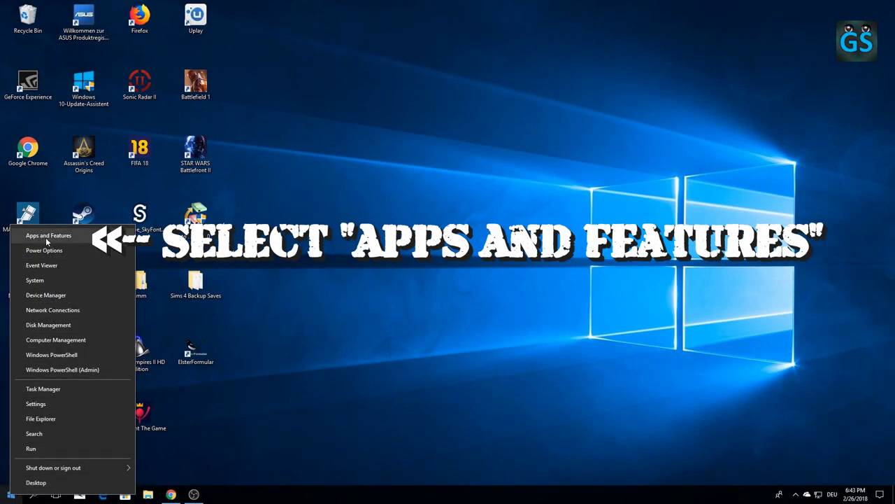
pyautogui.click(48, 236)
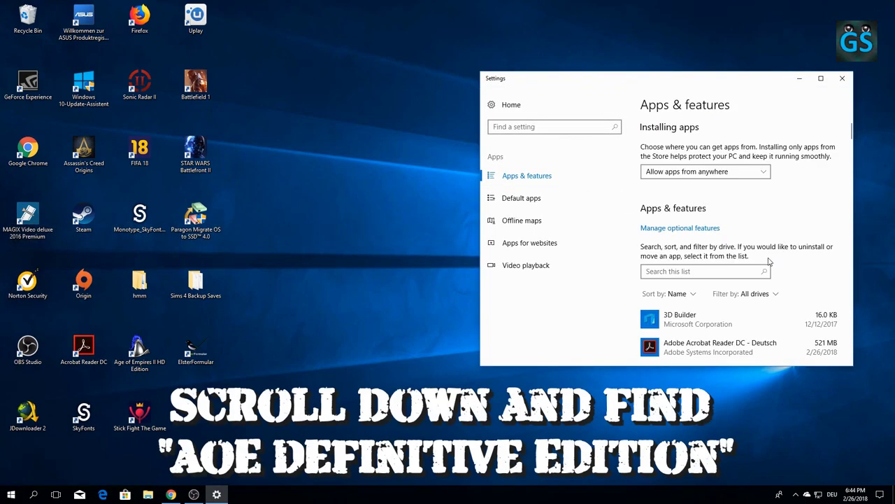
pyautogui.scroll(-6, 769, 261)
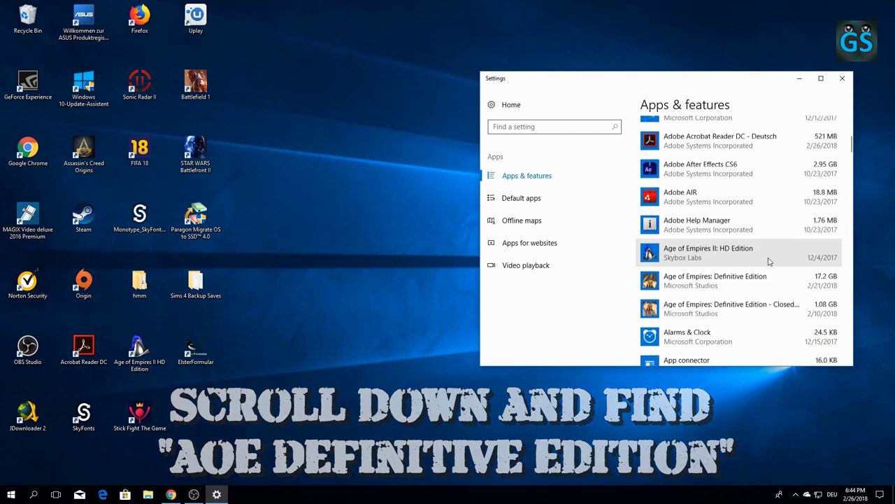
pyautogui.scroll(-2, 769, 261)
pyautogui.click(715, 238)
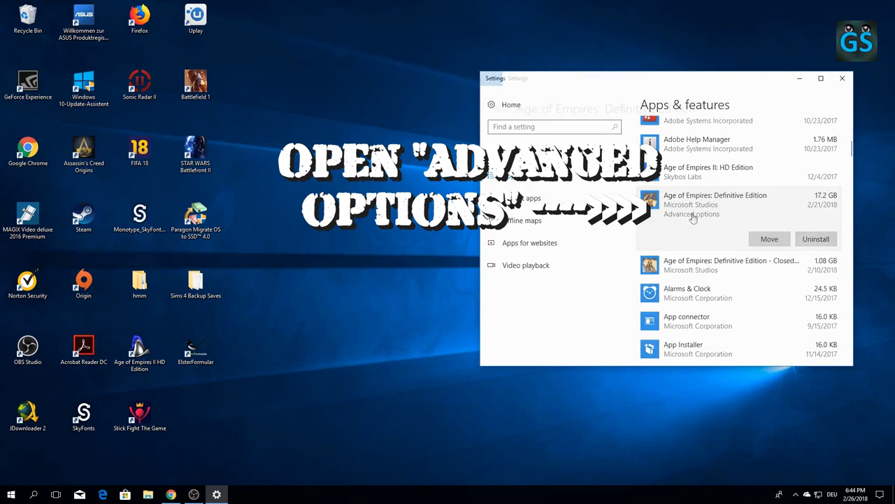
pyautogui.click(692, 215)
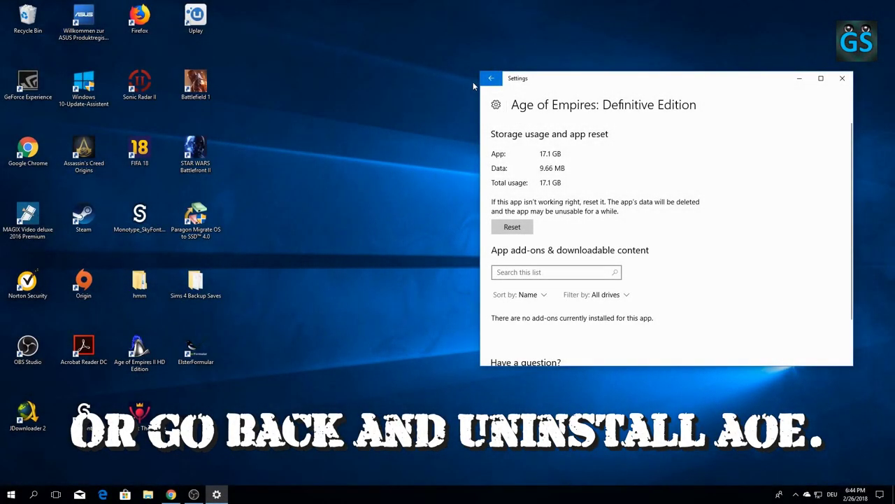
# - Return to the installed apps list and start uninstalling Age of Empires: Definitive Edition
pyautogui.click(491, 78)
pyautogui.scroll(-5, 706, 230)
pyautogui.click(706, 237)
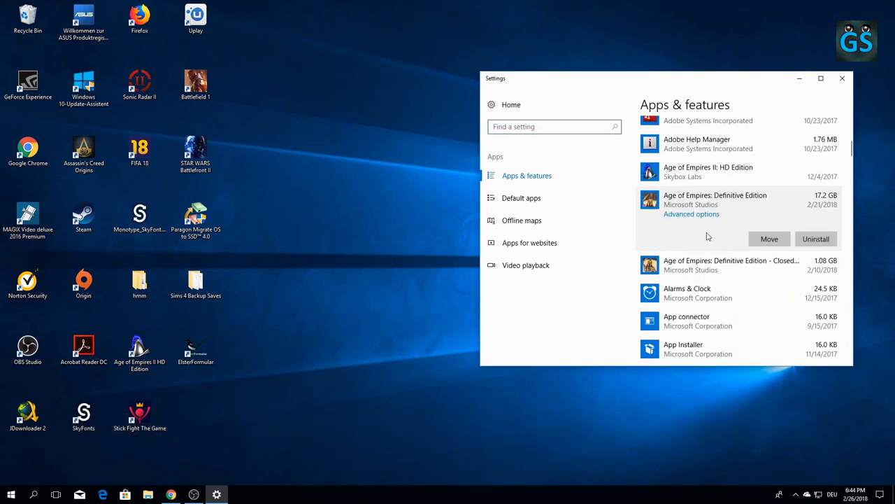
pyautogui.click(808, 240)
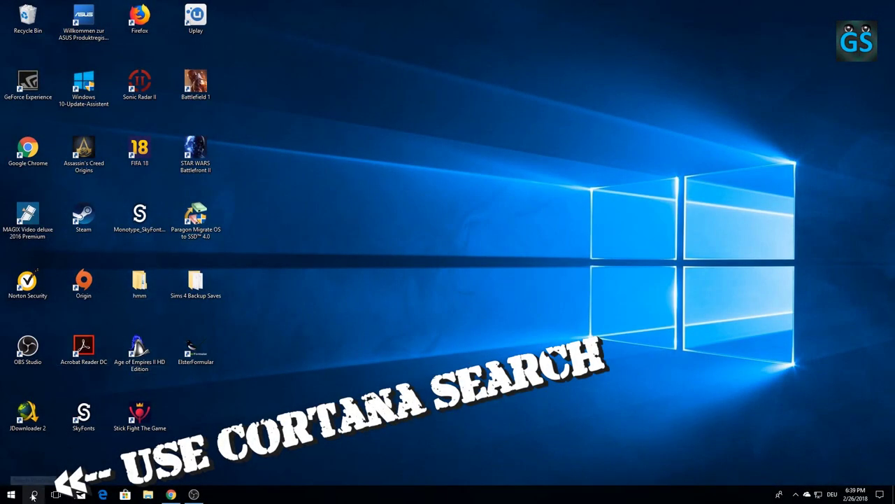
# - Search Windows for "services" and open the Services desktop app
pyautogui.click(35, 494)
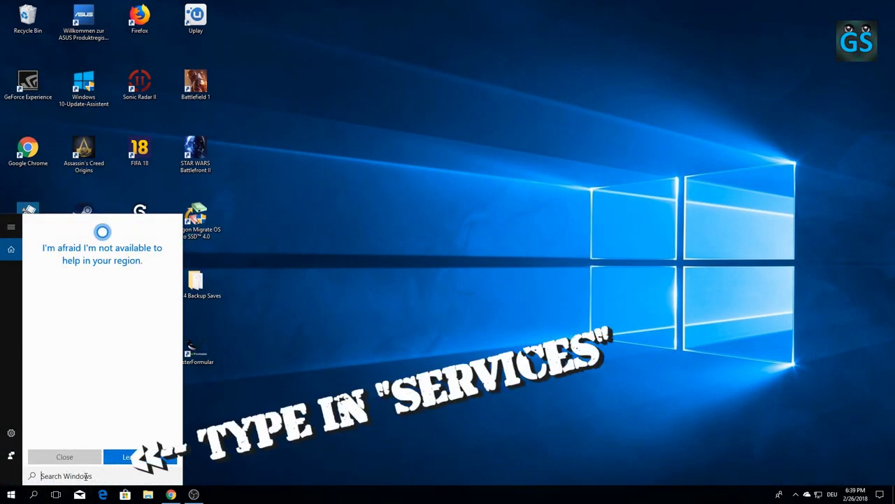
pyautogui.write('services')
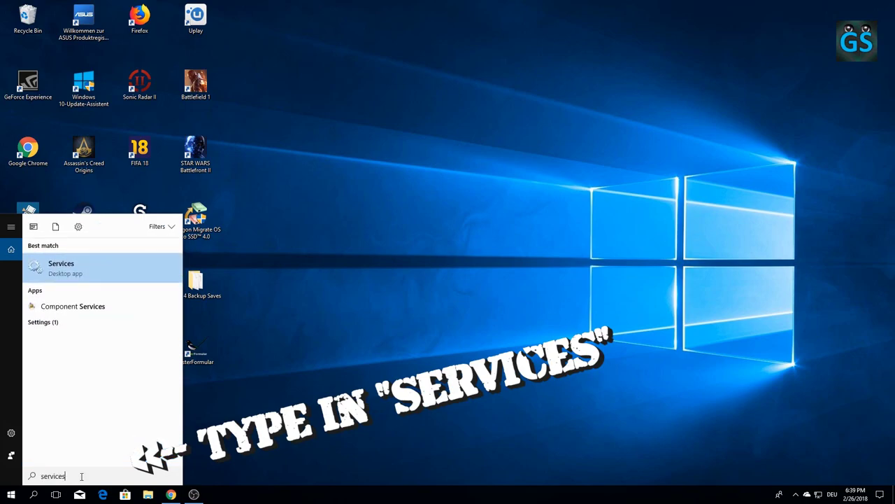
pyautogui.click(97, 270)
# - Start the Windows PushToInstall Service from the list of local services
pyautogui.scroll(-15, 327, 156)
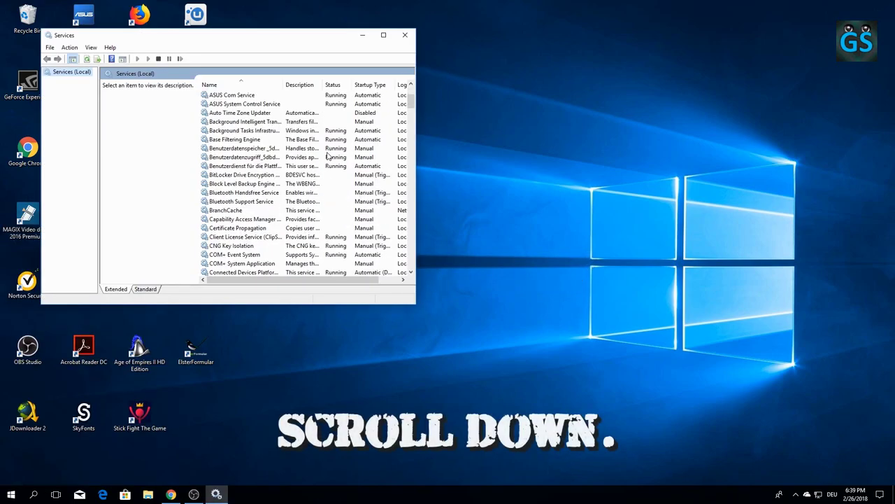
pyautogui.moveTo(413, 129); pyautogui.dragTo(411, 246)
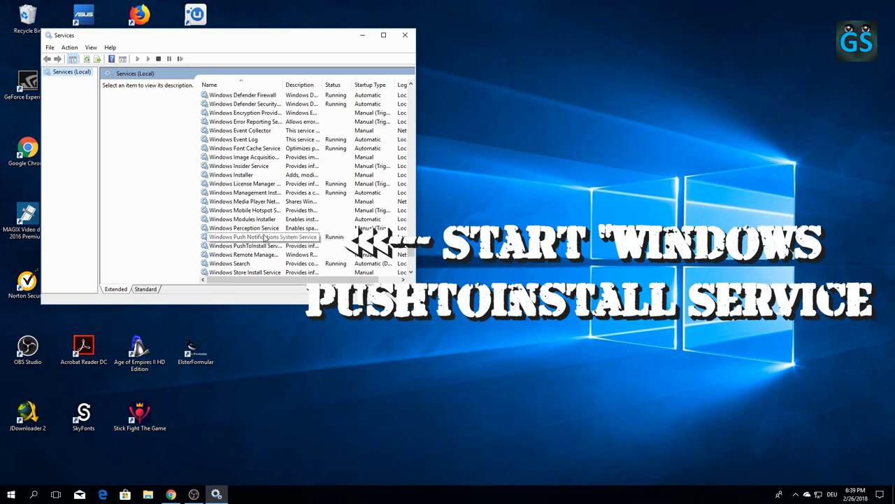
pyautogui.click(245, 250)
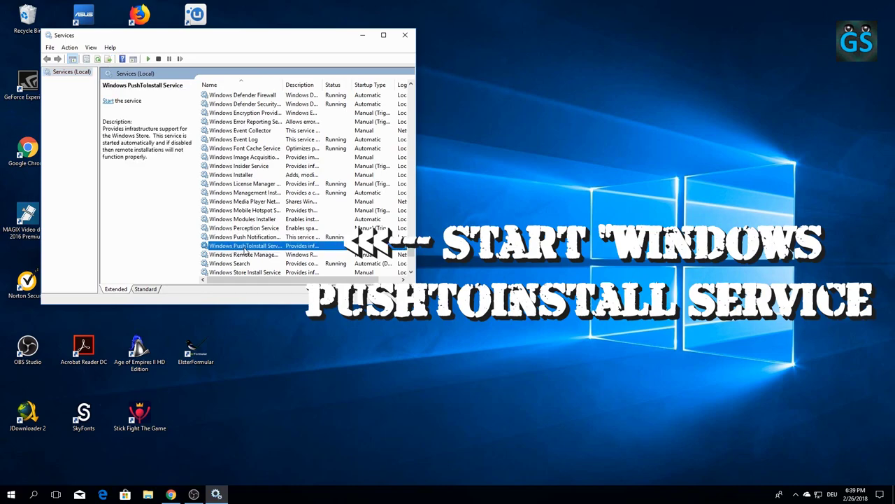
pyautogui.rightClick(245, 250)
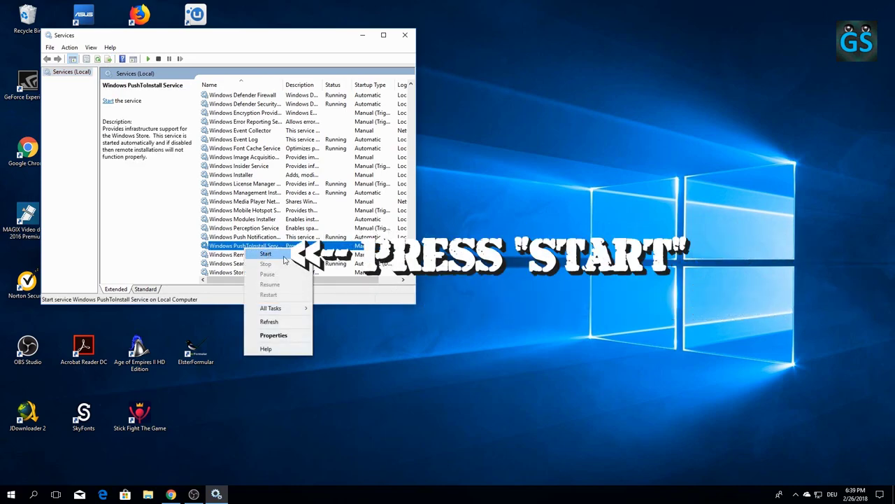
pyautogui.click(266, 254)
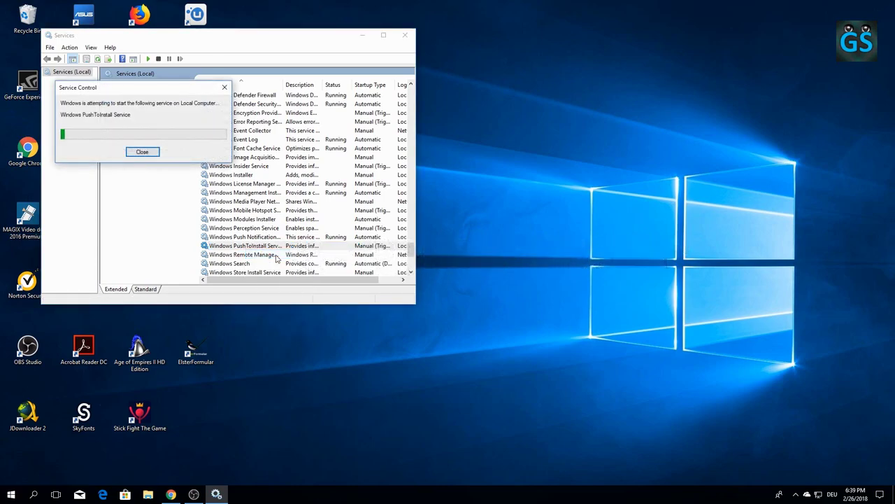
# - Start the Windows Store Install Service, and restart it
pyautogui.scroll(-2, 277, 259)
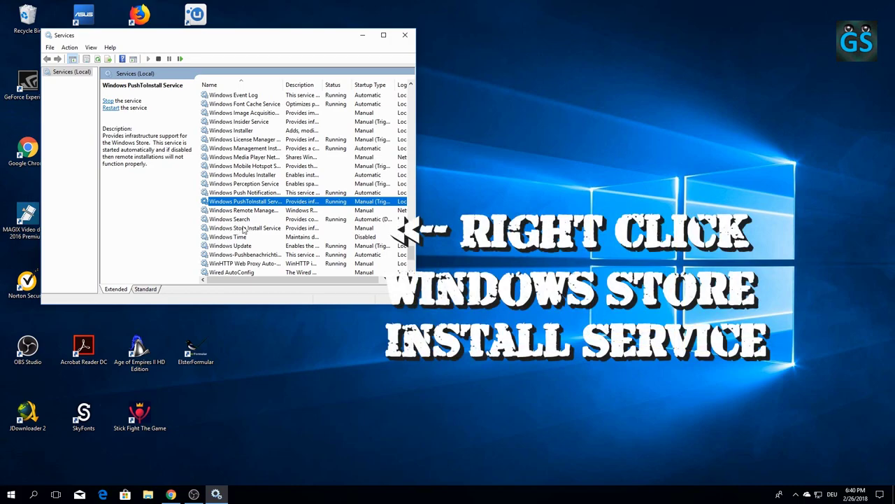
pyautogui.click(250, 230)
pyautogui.rightClick(247, 231)
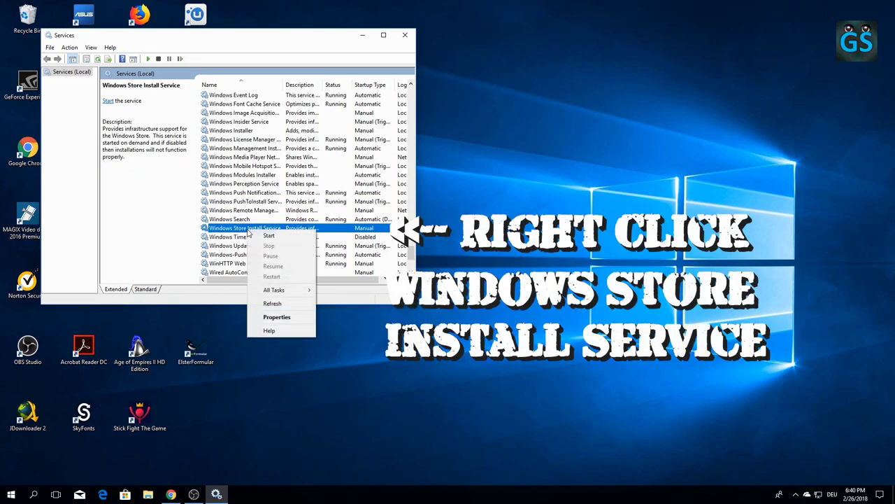
pyautogui.click(288, 239)
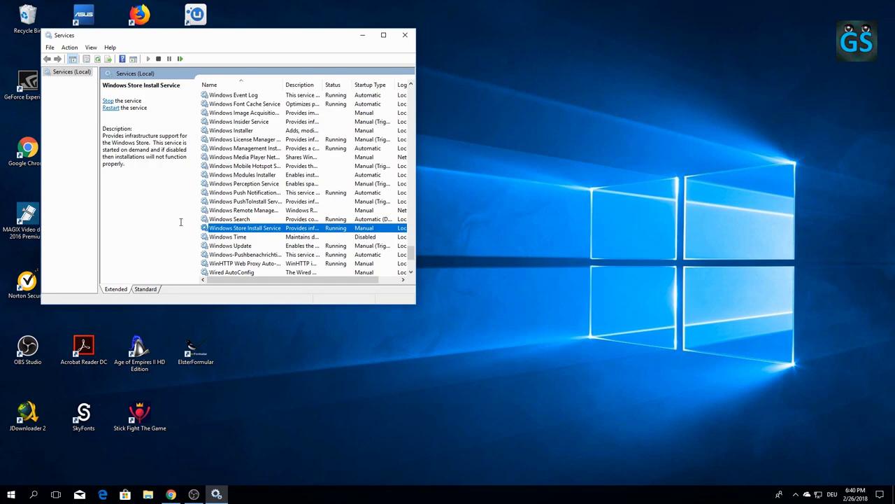
pyautogui.click(111, 108)
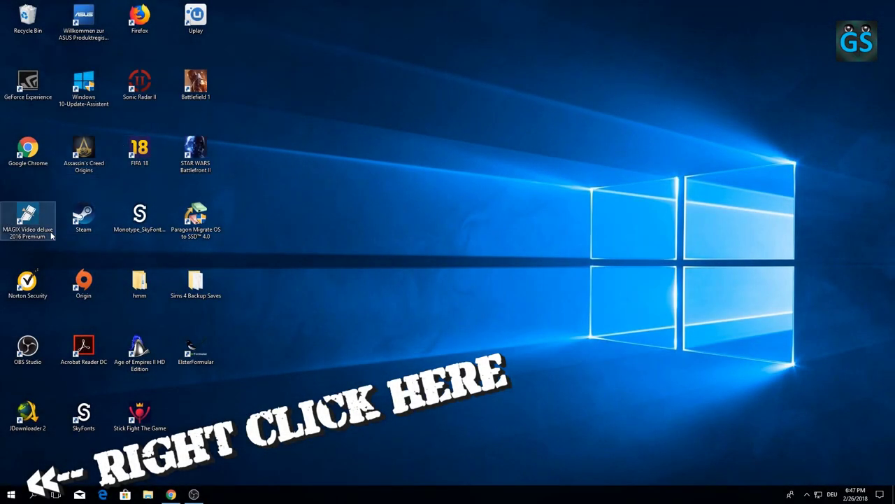
# - Open the Region & language page under Time & Language in Windows Settings
pyautogui.rightClick(18, 497)
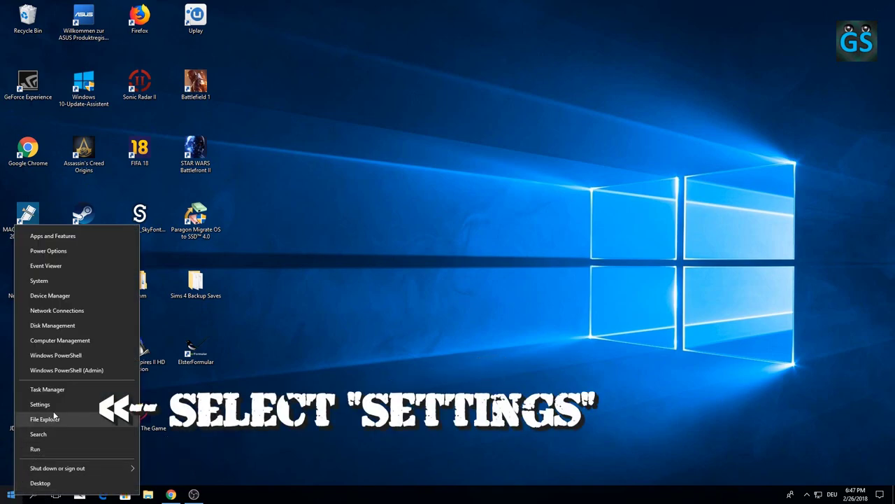
pyautogui.click(89, 404)
pyautogui.scroll(-2, 478, 254)
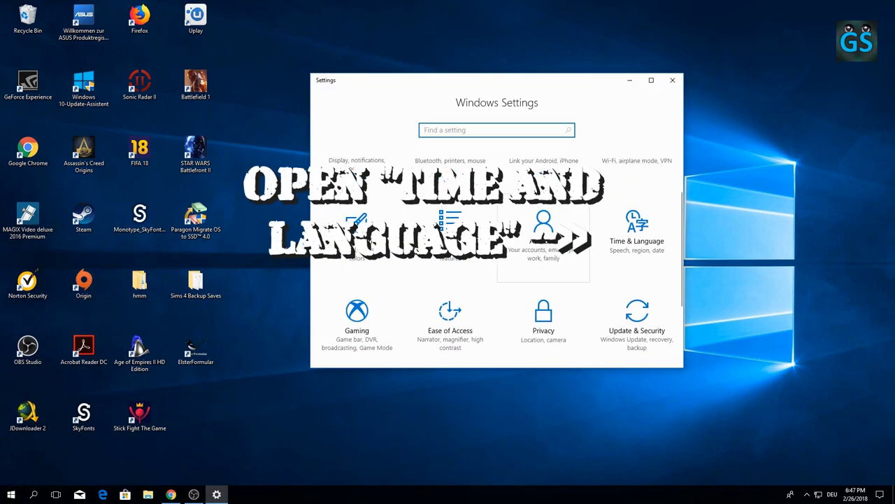
pyautogui.click(645, 237)
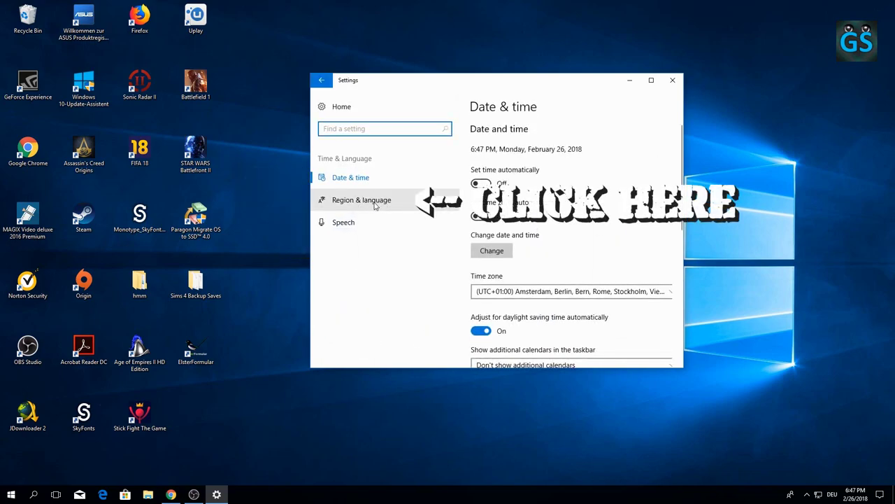
pyautogui.click(375, 201)
# - Maximize the Settings window and add English (United Kingdom) to the Windows languages
pyautogui.scroll(-1, 584, 233)
pyautogui.scroll(-1, 584, 233)
pyautogui.scroll(1, 583, 280)
pyautogui.click(652, 80)
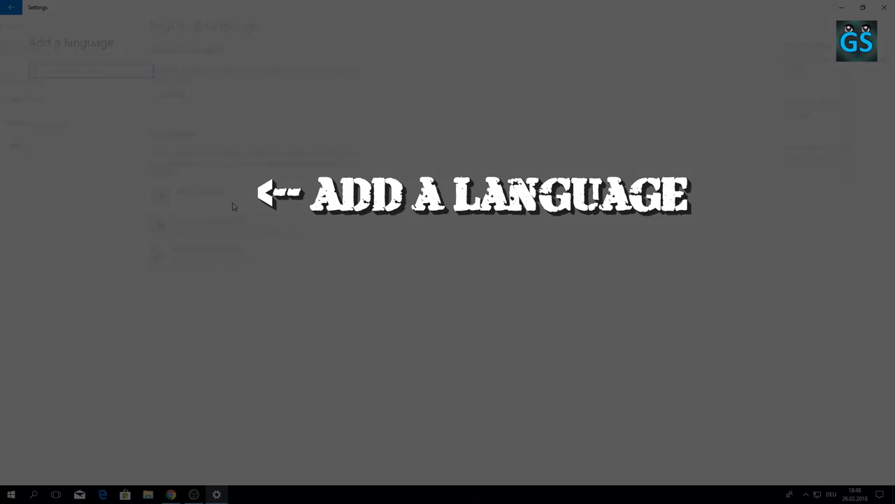
pyautogui.click(209, 198)
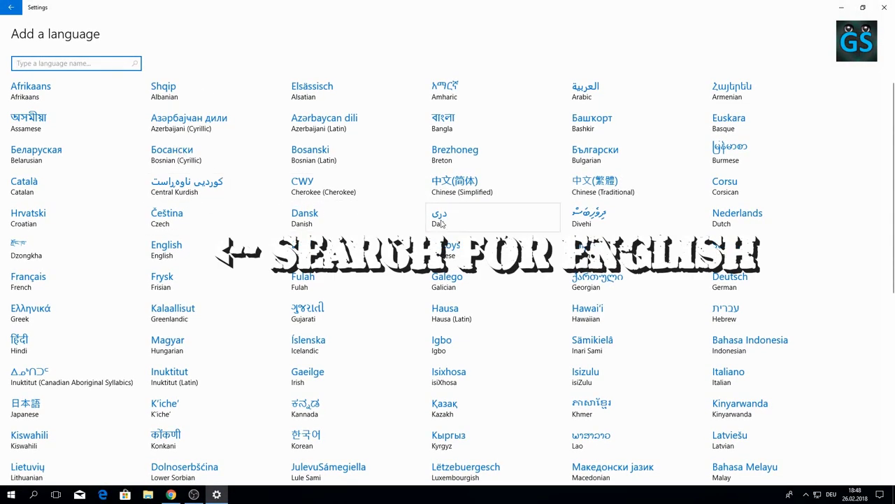
pyautogui.click(189, 253)
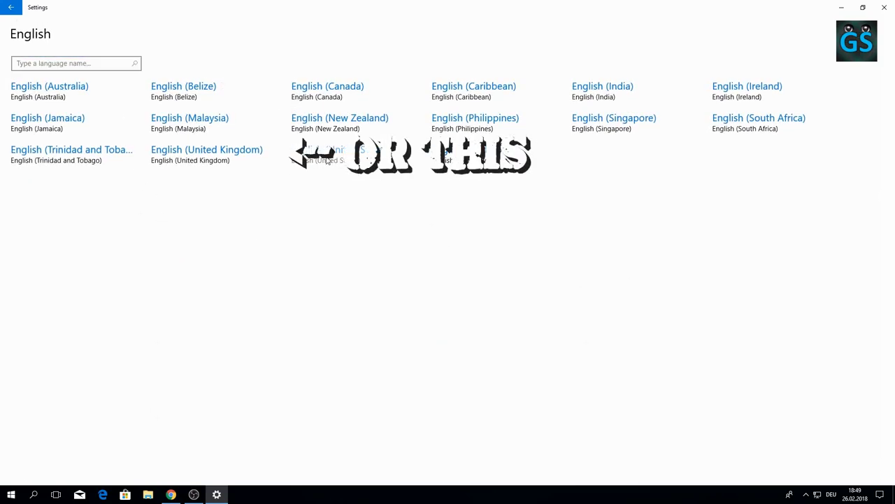
pyautogui.click(224, 158)
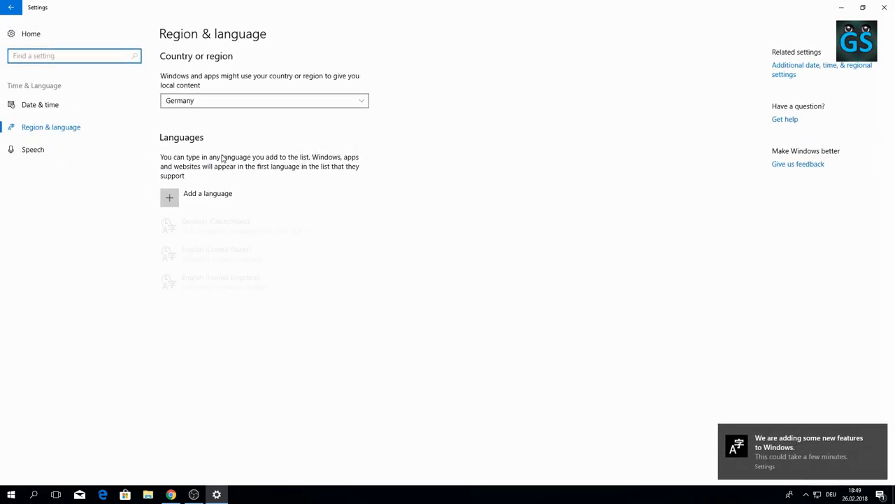
# - Set English (United States) as the default language and switch the keyboard input to English (United States), US keyboard
pyautogui.click(238, 256)
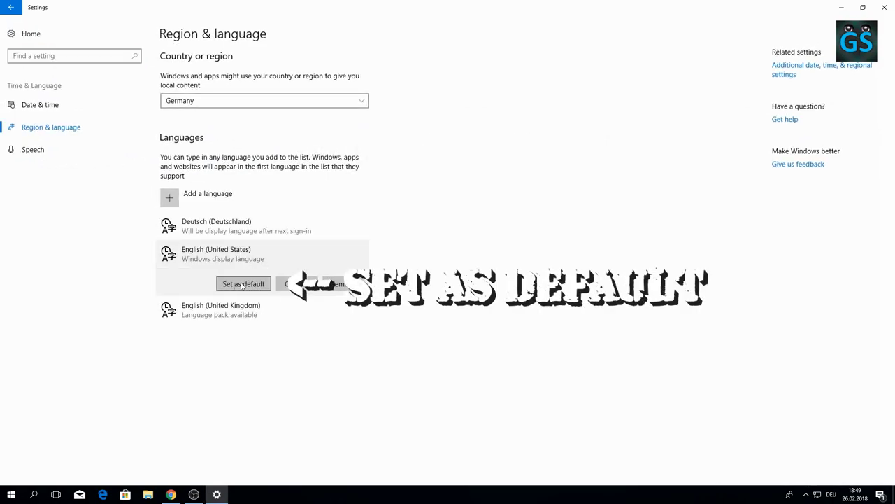
pyautogui.click(242, 284)
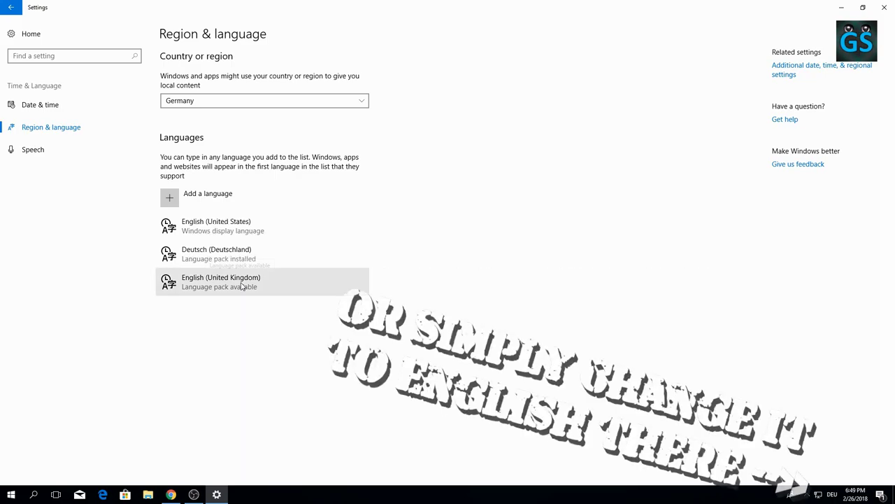
pyautogui.click(832, 493)
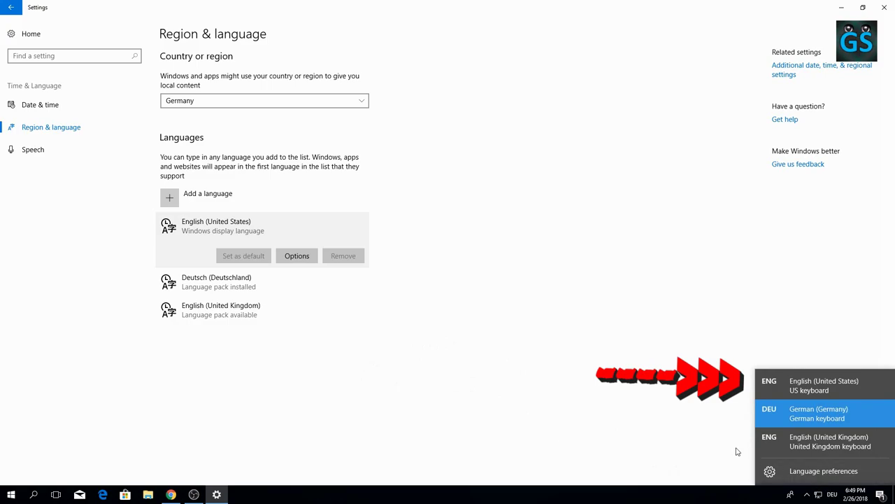
pyautogui.click(826, 391)
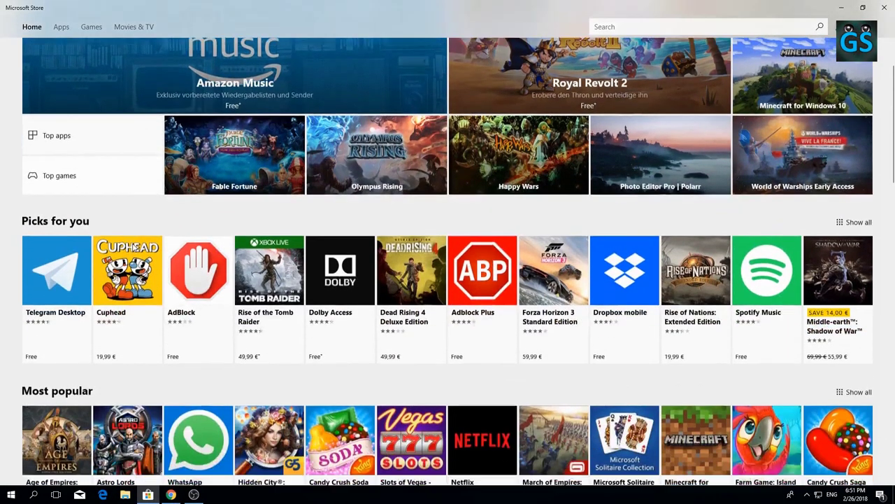
# - In Microsoft Store, open the Age of Empires: Definitive Edition page, pin the game to the taskbar, and launch it from there
pyautogui.scroll(-3, 448, 280)
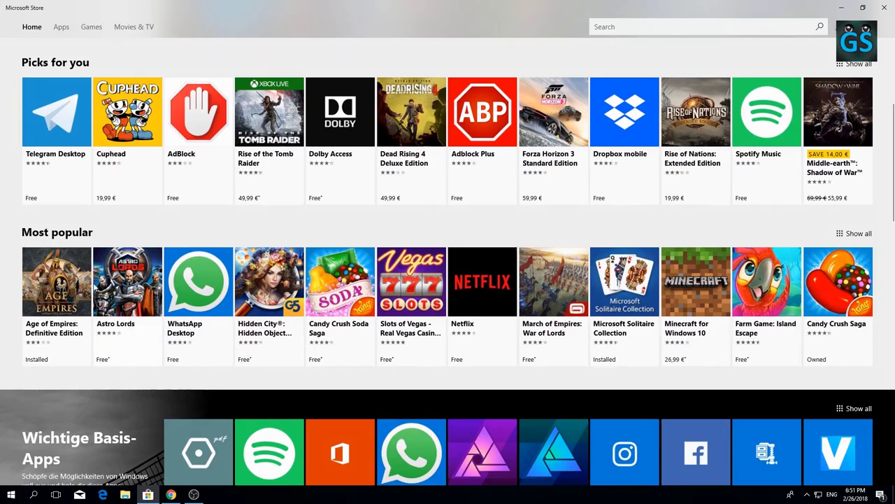
pyautogui.click(59, 298)
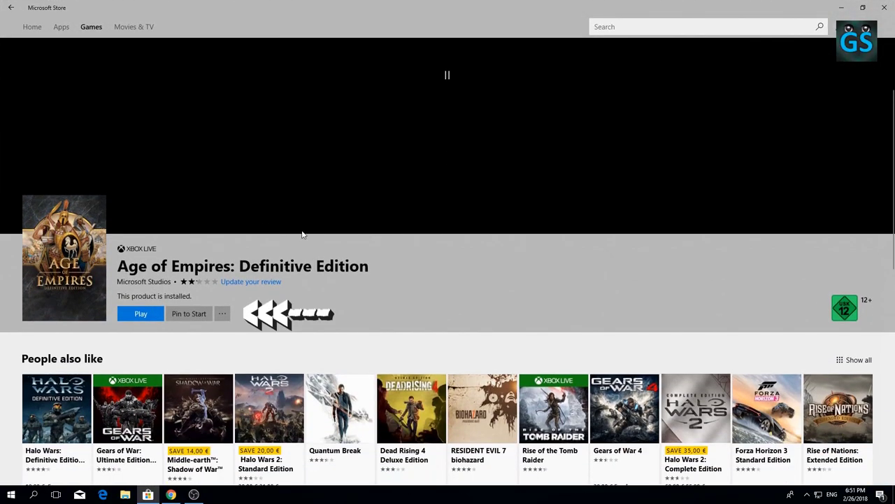
pyautogui.click(222, 314)
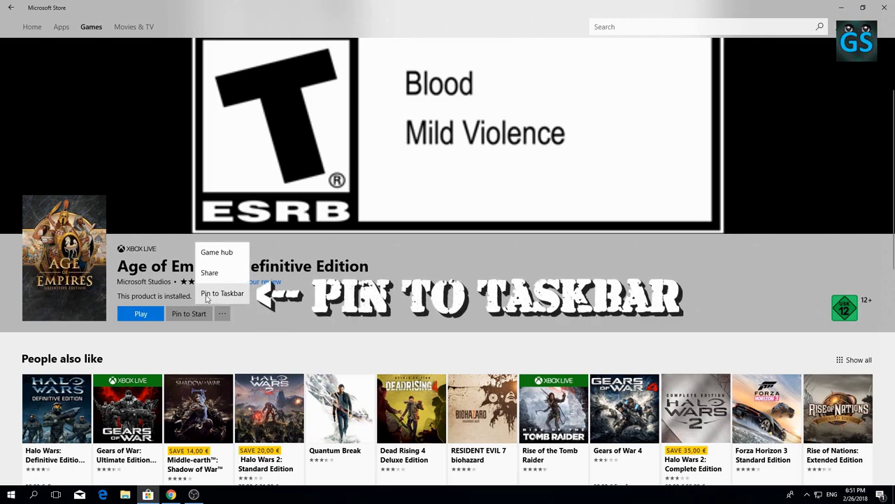
pyautogui.click(208, 297)
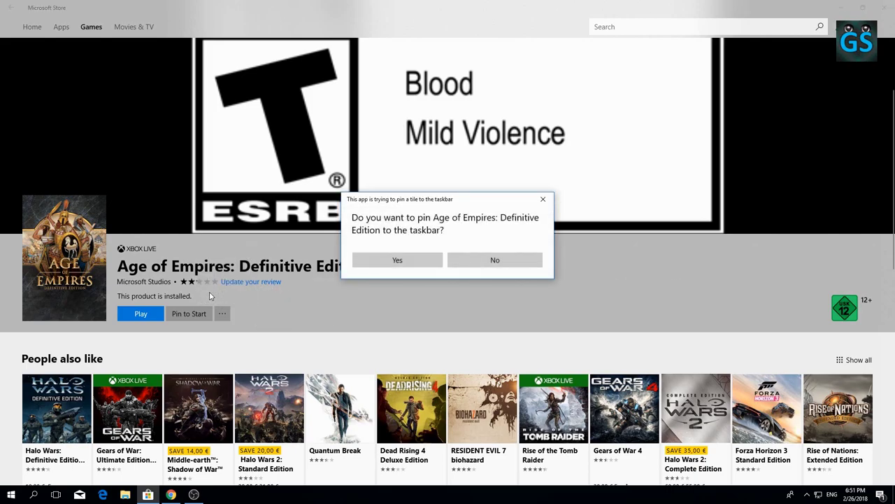
pyautogui.click(397, 261)
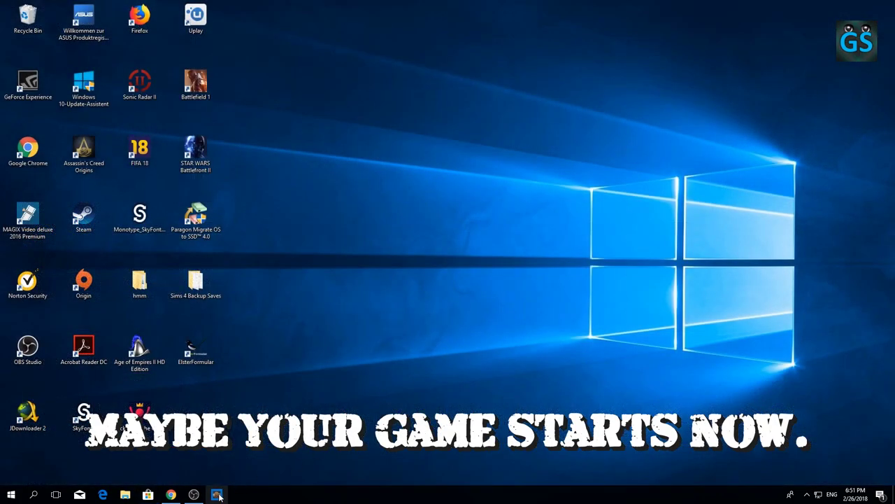
pyautogui.click(217, 495)
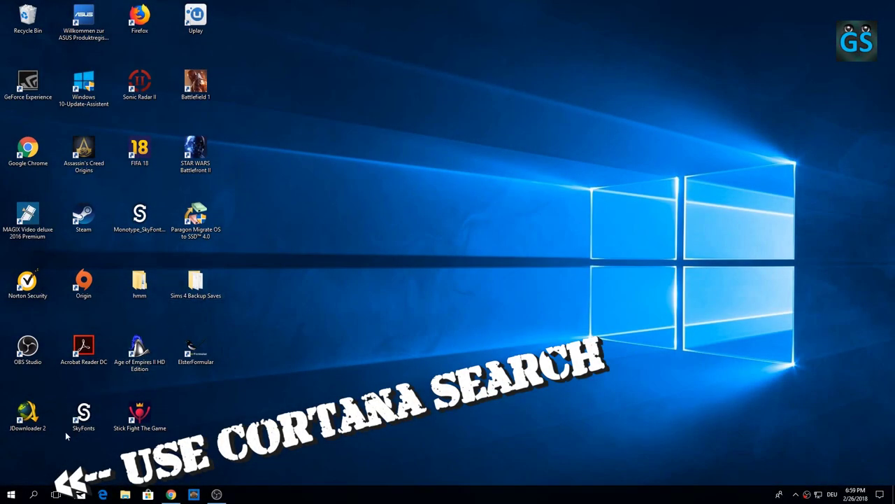
# - Search Windows for "troubleshooter", open the Troubleshoot settings page, and widen and reposition the Settings window
pyautogui.click(33, 493)
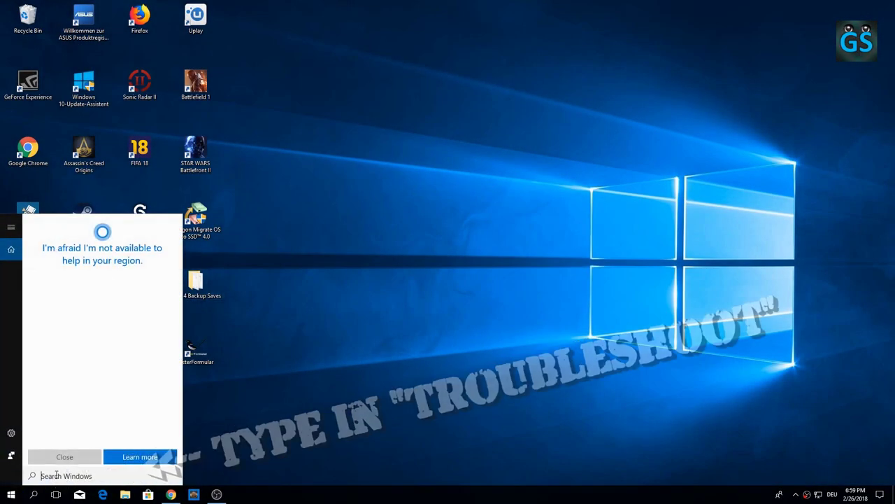
pyautogui.write('troubleshooter')
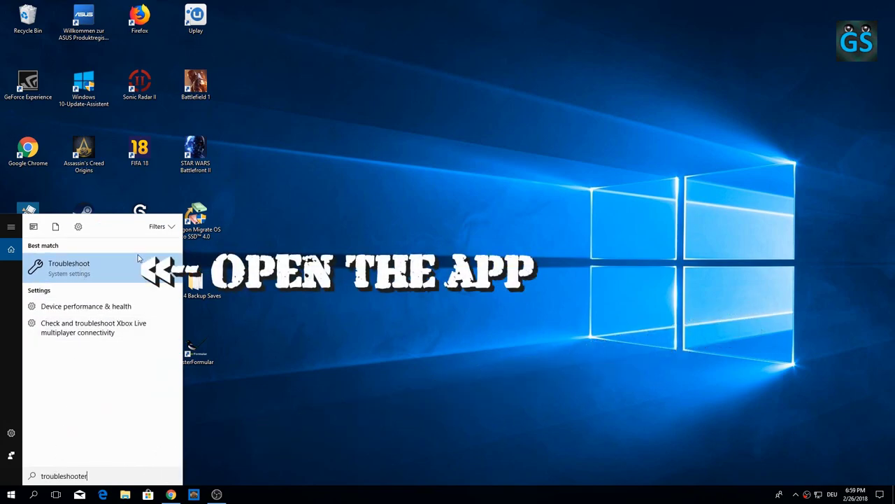
pyautogui.click(104, 264)
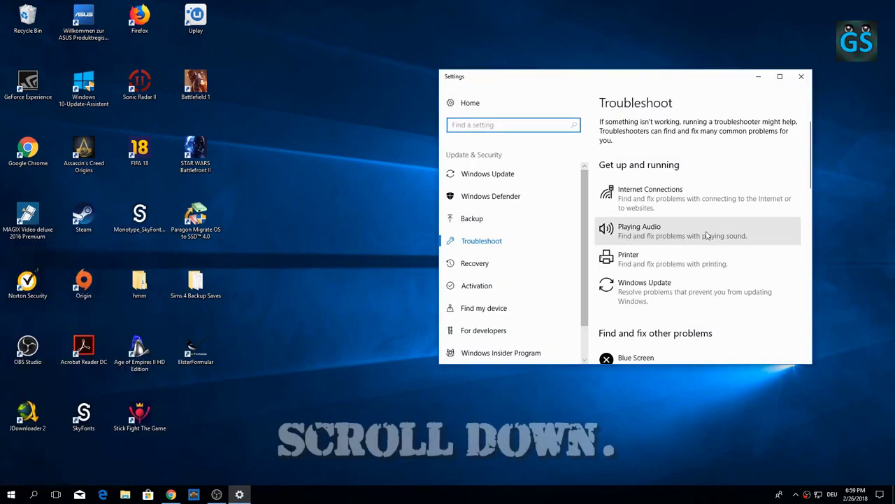
pyautogui.moveTo(819, 261); pyautogui.dragTo(874, 261)
pyautogui.moveTo(691, 81); pyautogui.dragTo(474, 70)
# - Run the Windows Store Apps troubleshooter through to completion without resetting an app, and choose to give feedback on it
pyautogui.scroll(-10, 475, 262)
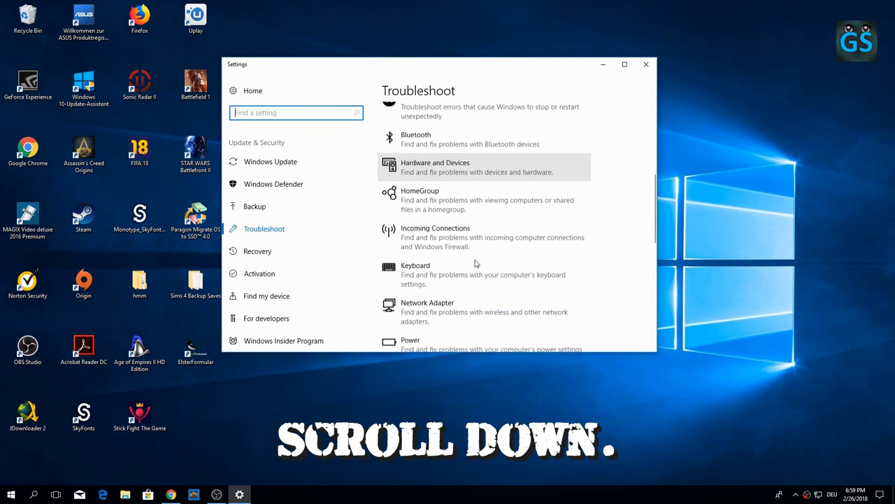
pyautogui.scroll(-5, 475, 262)
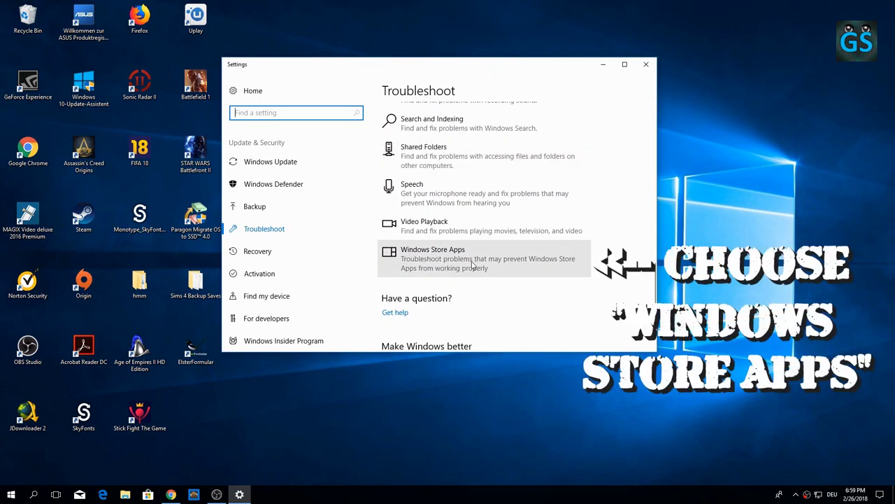
pyautogui.click(475, 262)
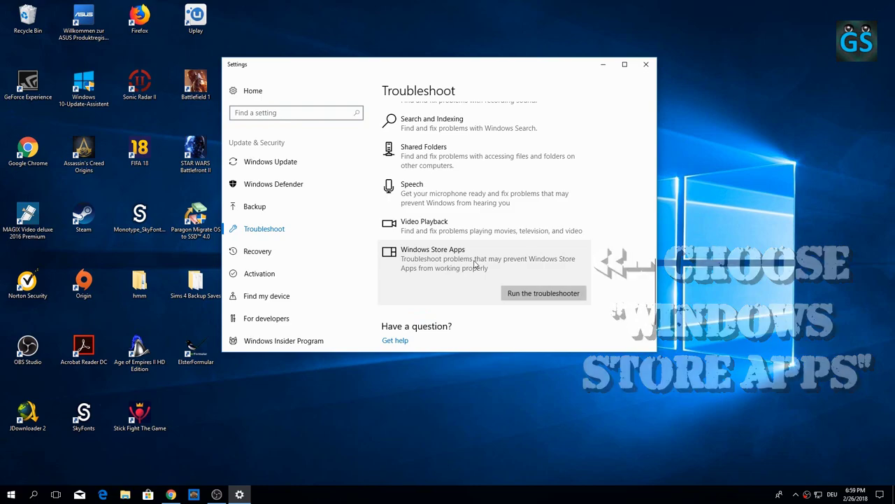
pyautogui.click(530, 296)
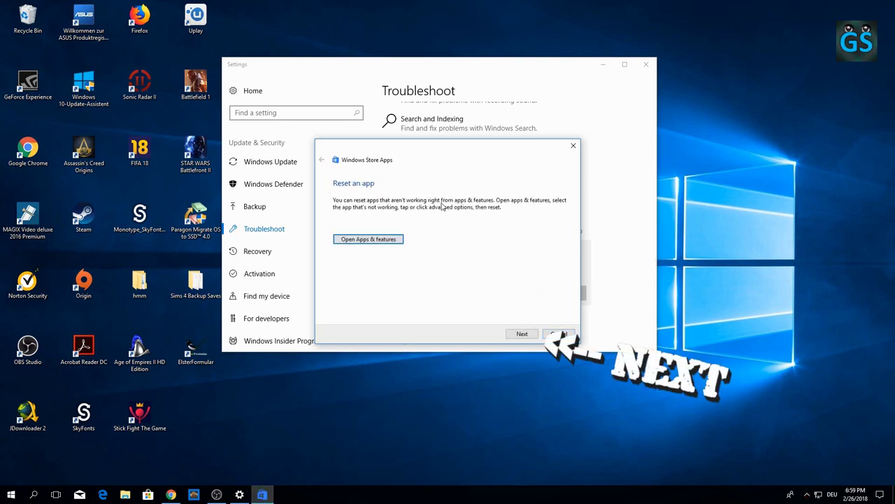
pyautogui.click(523, 335)
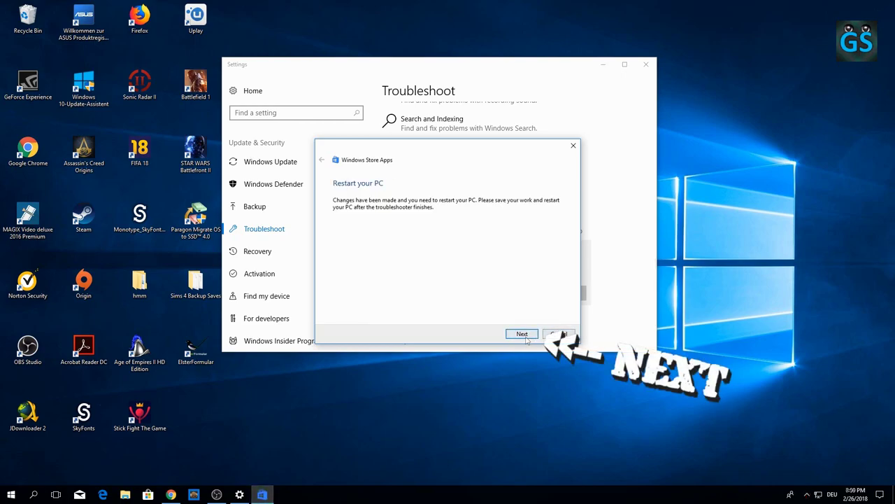
pyautogui.click(530, 339)
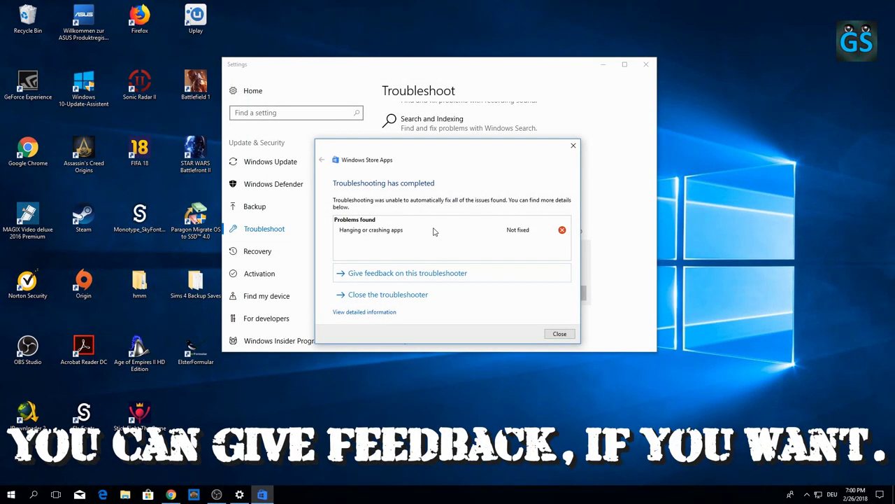
pyautogui.click(427, 275)
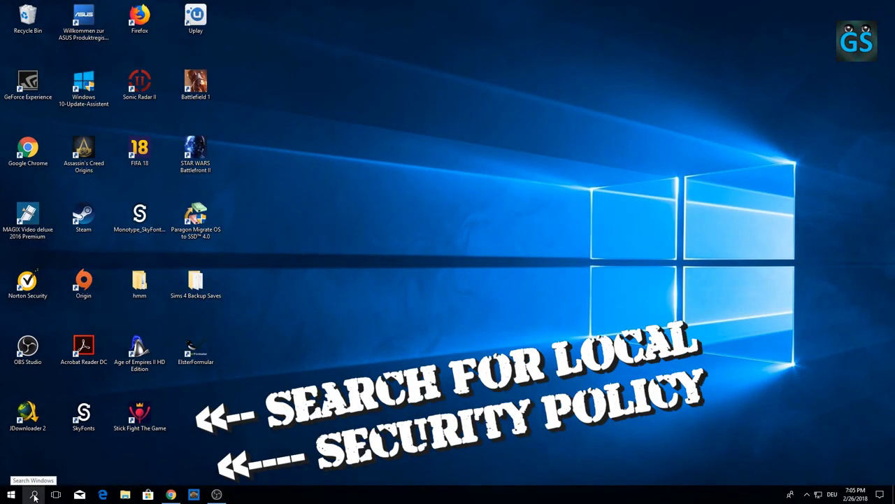
# - Search Windows for "local security policy", open Local Security Policy, and go to Security Options under Local Policies
pyautogui.click(34, 495)
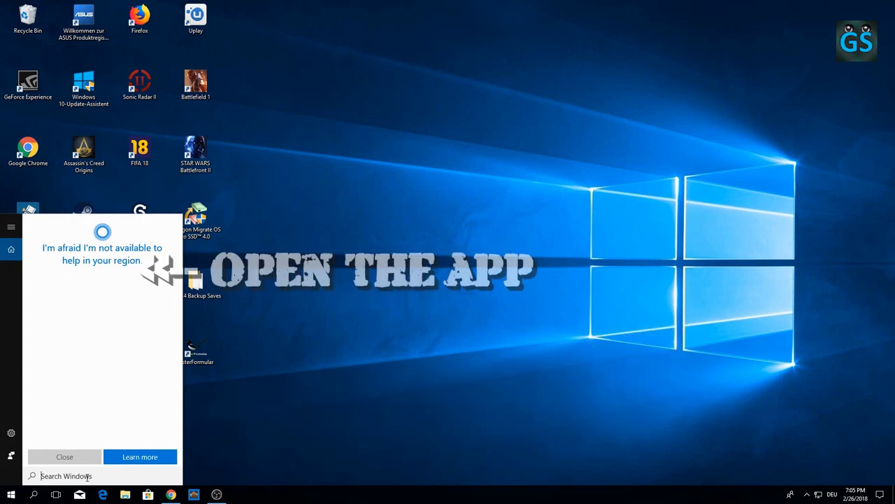
pyautogui.write('local security policy')
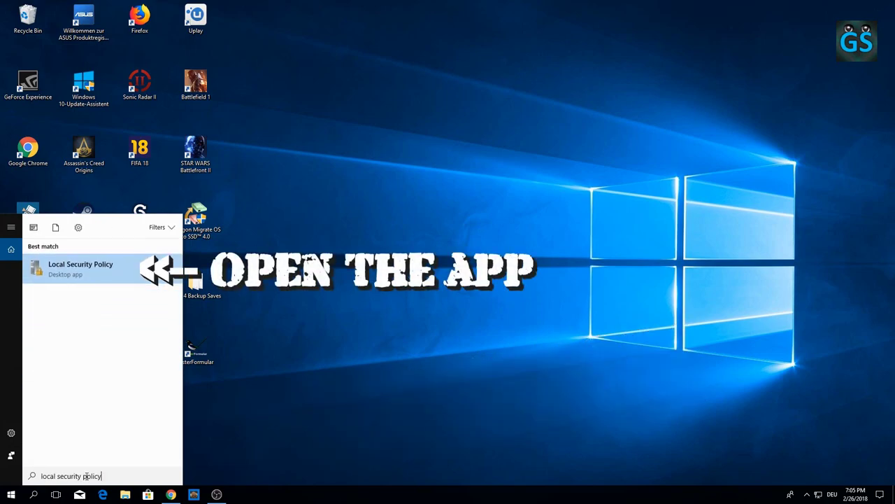
pyautogui.click(112, 269)
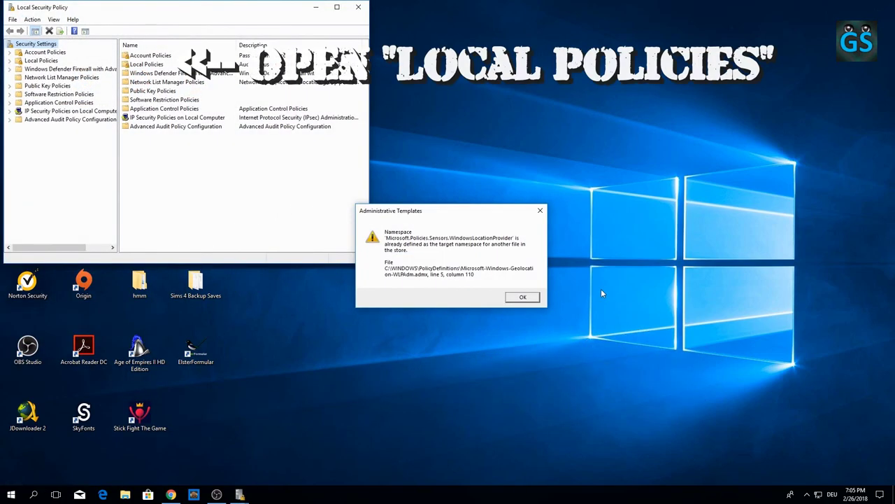
pyautogui.click(522, 297)
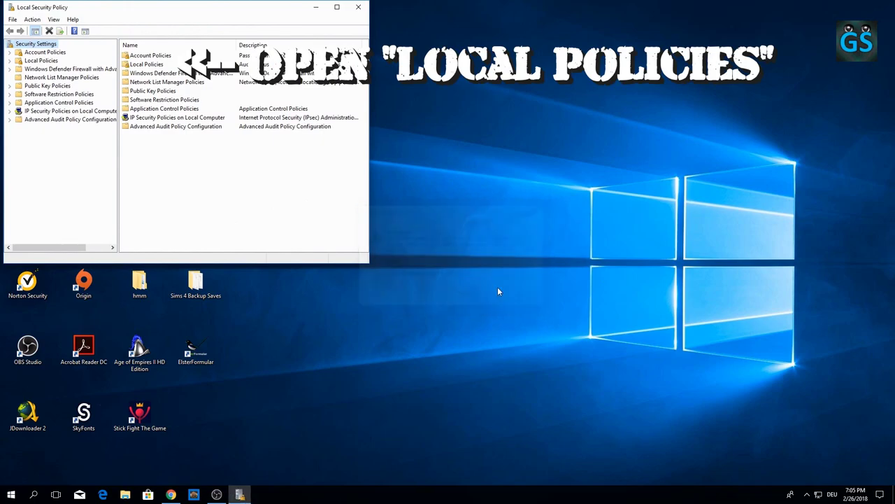
pyautogui.doubleClick(146, 64)
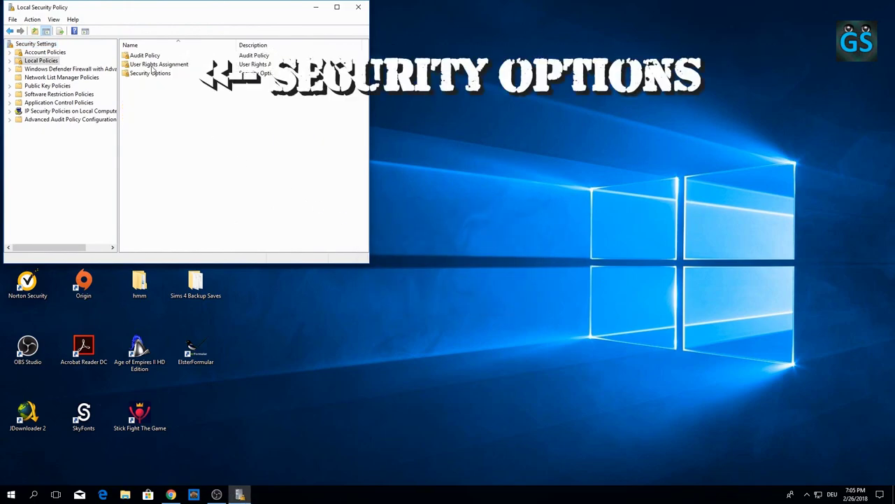
pyautogui.doubleClick(147, 73)
# - Enable the User Account Control policy that allows UIAccess applications to prompt for elevation without using the secure desktop
pyautogui.scroll(-5, 212, 109)
pyautogui.scroll(-15, 211, 110)
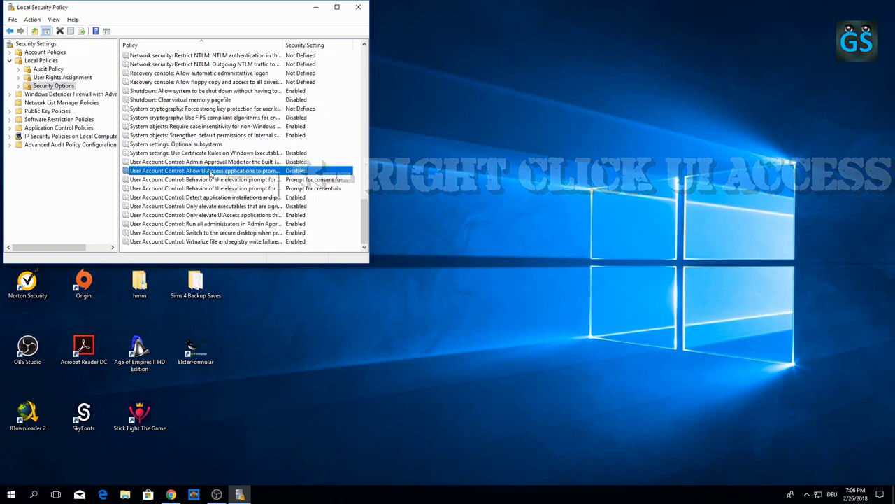
pyautogui.rightClick(210, 173)
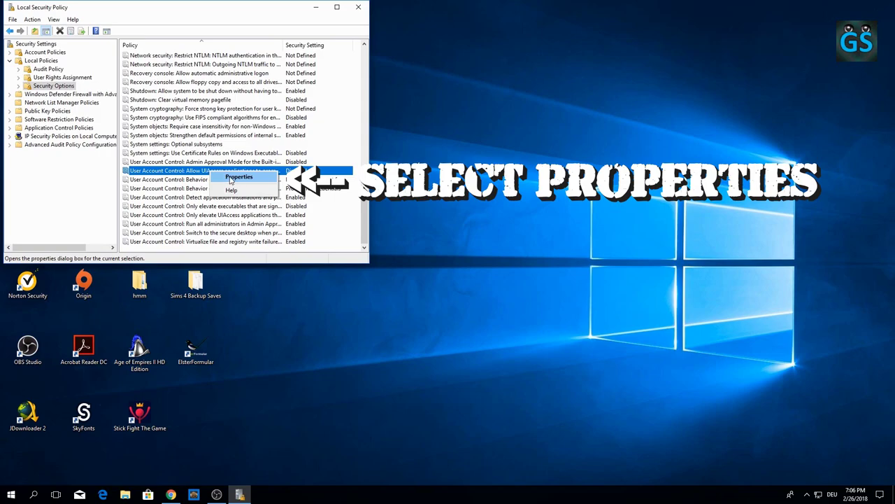
pyautogui.click(231, 178)
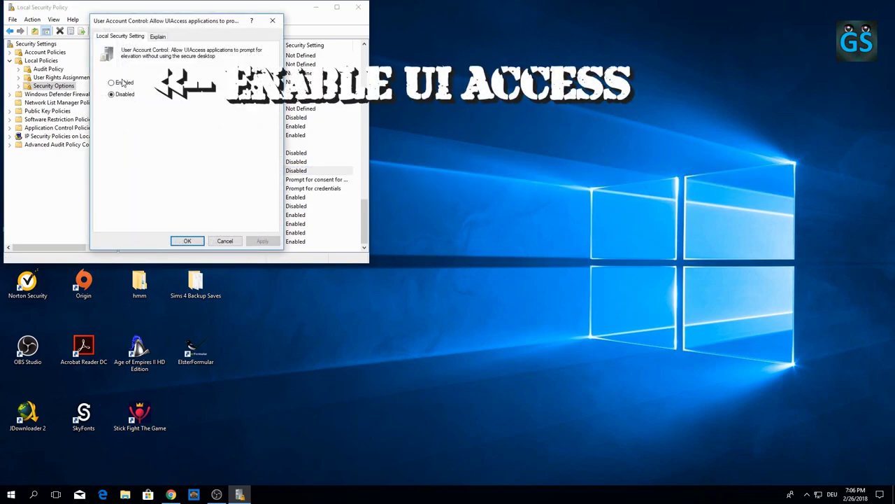
pyautogui.click(124, 84)
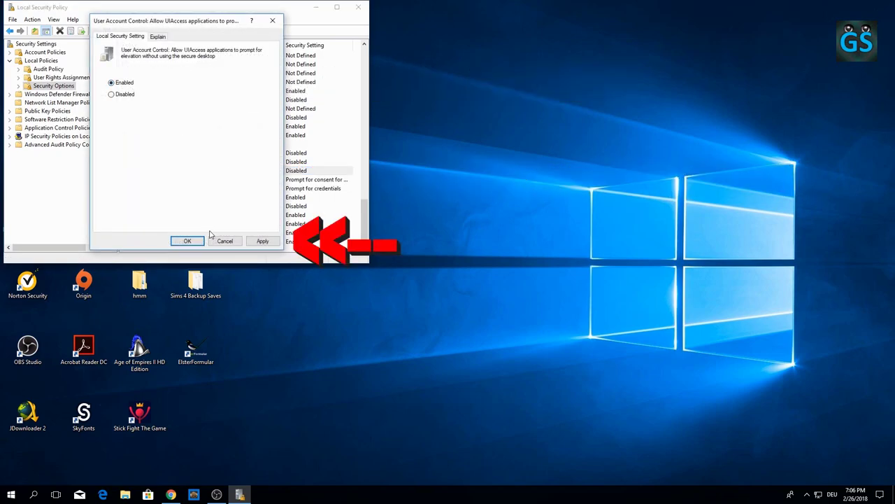
pyautogui.click(262, 241)
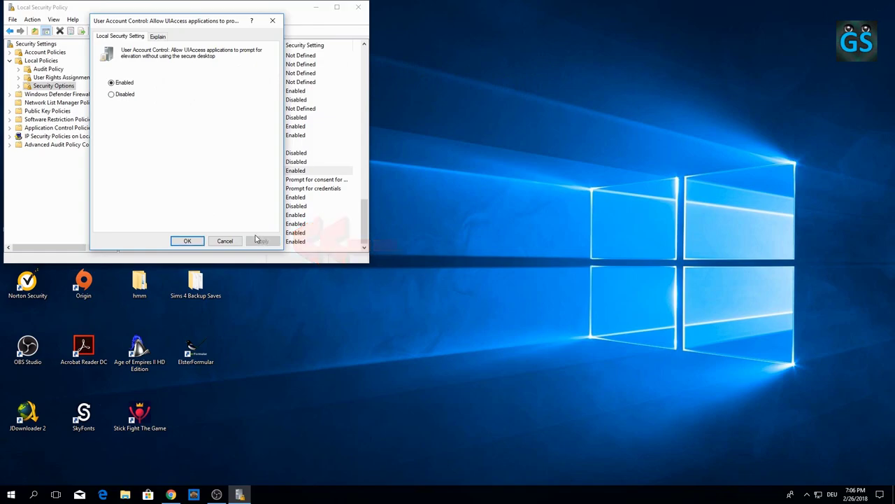
pyautogui.click(185, 242)
# - Check the User Account Control policies for elevating only UIAccess applications in secure locations and running all administrators in Admin Approval Mode
pyautogui.click(197, 216)
pyautogui.rightClick(203, 219)
pyautogui.click(218, 223)
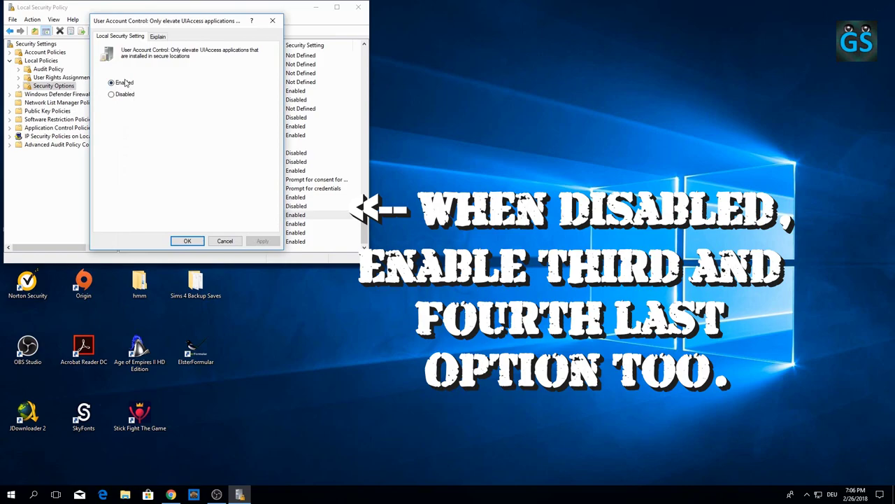
pyautogui.click(187, 240)
pyautogui.click(208, 224)
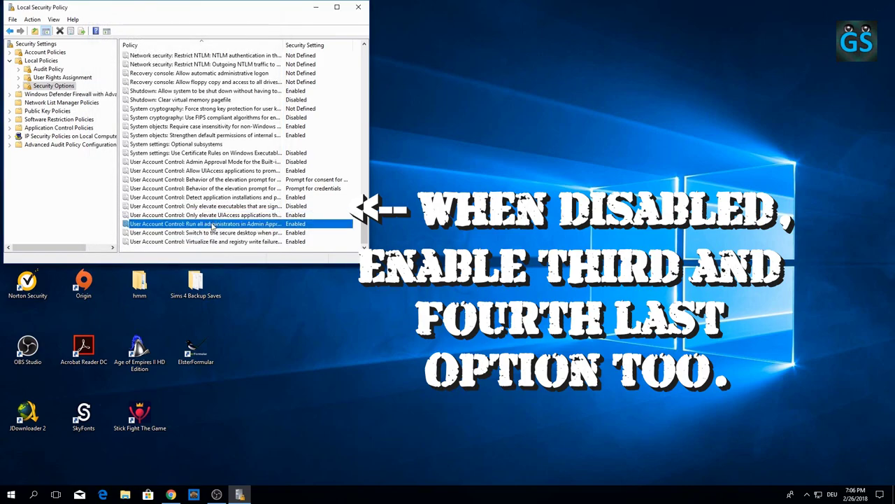
pyautogui.rightClick(207, 226)
pyautogui.click(221, 231)
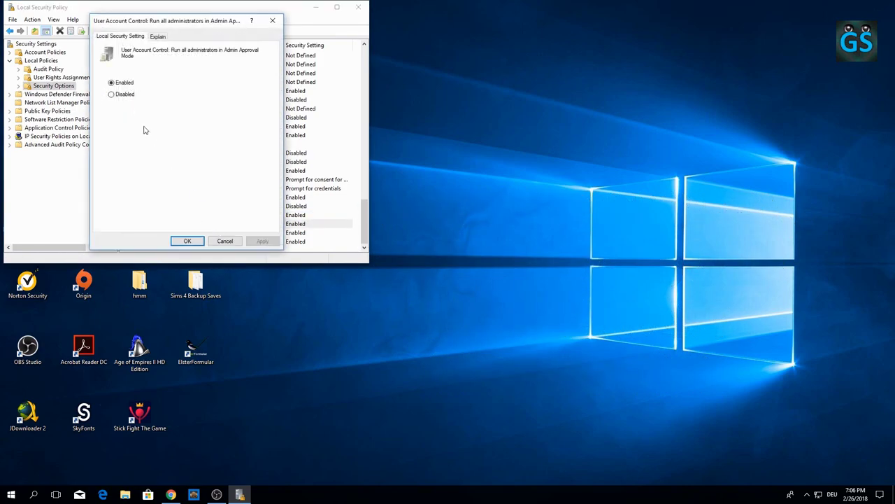
pyautogui.click(179, 239)
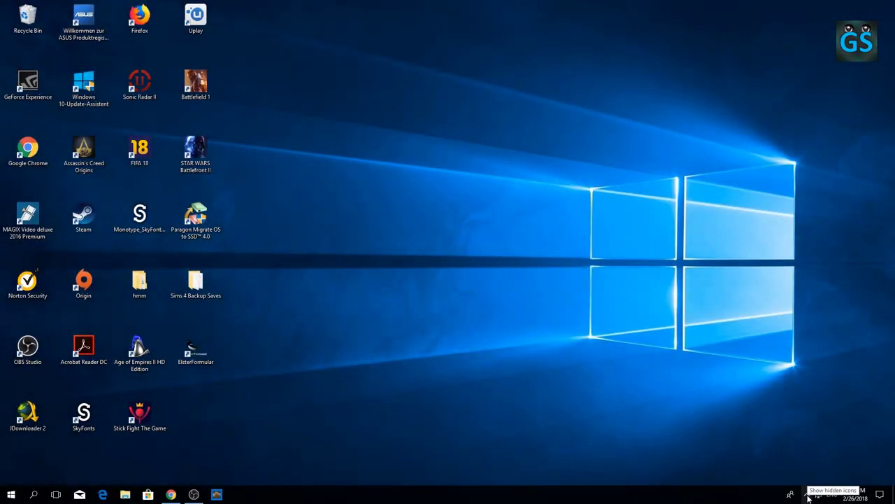
# - Deactivate the Norton Security firewall (Intelligente Firewall) from its notification-area icon
pyautogui.click(808, 495)
pyautogui.rightClick(816, 438)
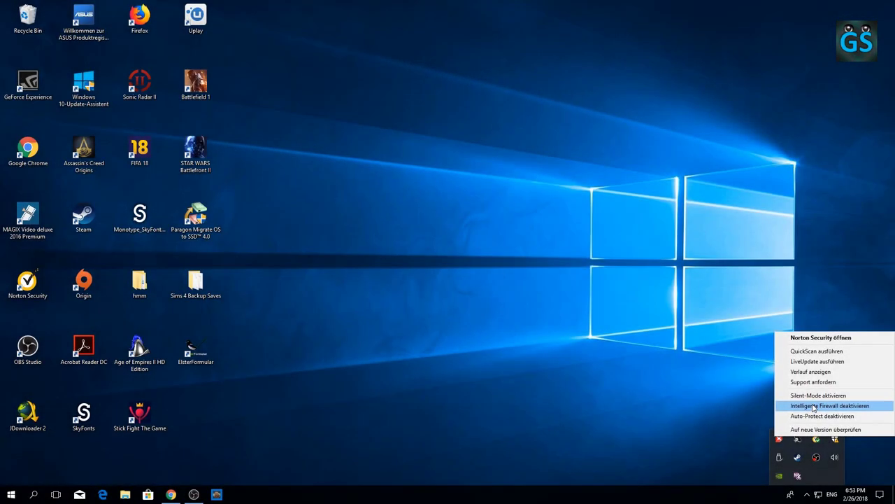
pyautogui.click(814, 405)
pyautogui.click(487, 303)
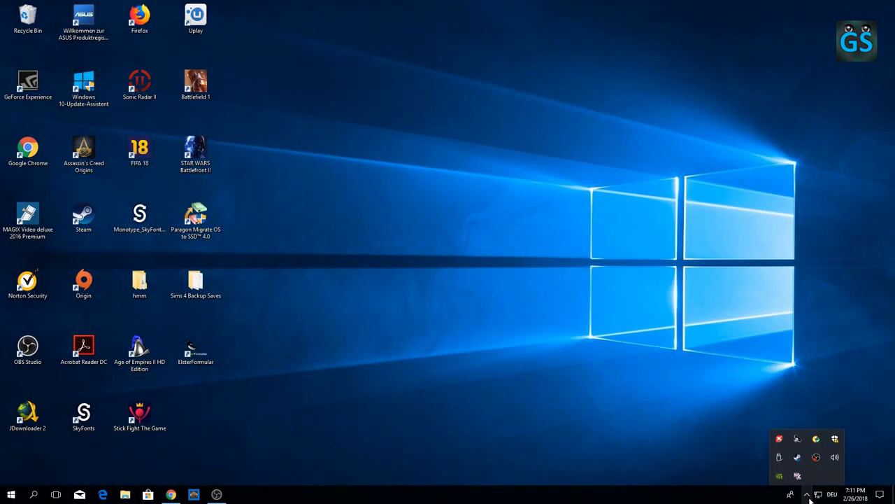
# - In GeForce Experience, download and install GeForce Game Ready Driver version 391.01, and close the installation dialog
pyautogui.rightClick(779, 475)
pyautogui.click(826, 456)
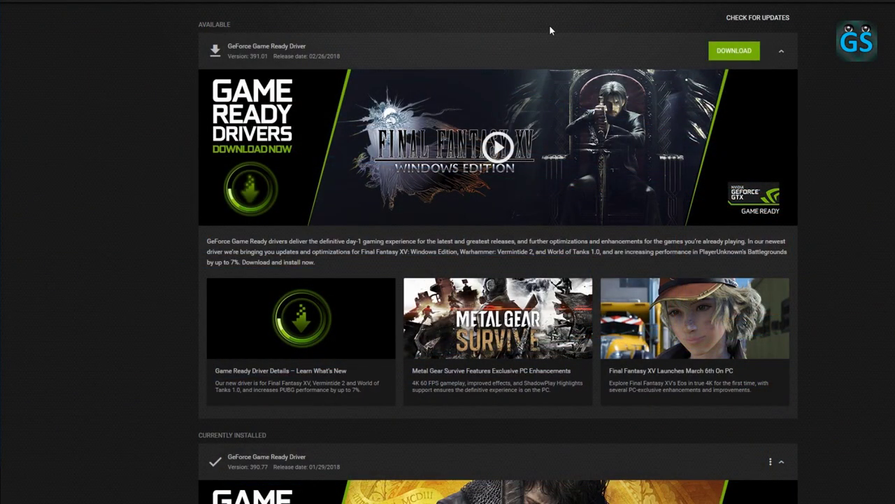
pyautogui.click(723, 53)
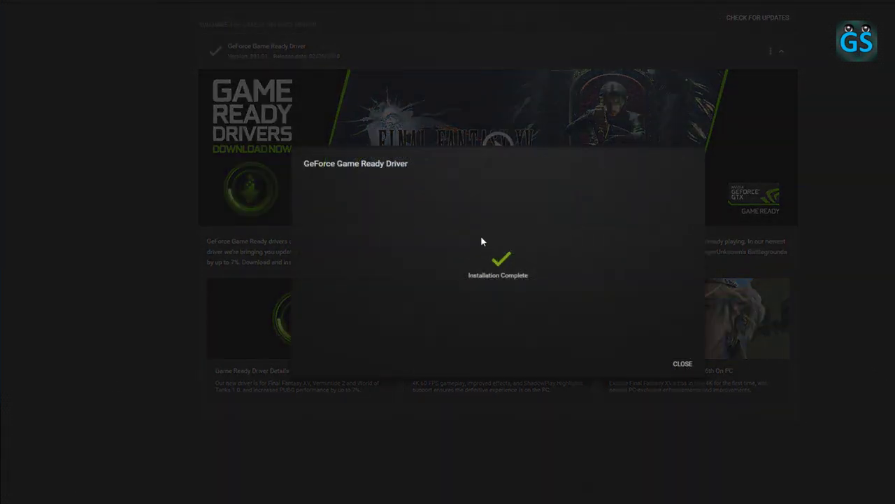
pyautogui.click(682, 363)
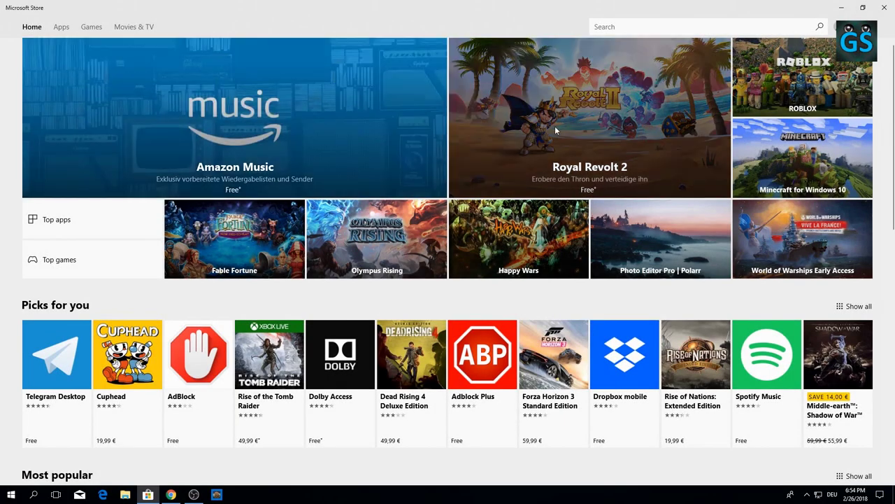
# - In Microsoft Store, open the Royal Revolt 2 page and get the free game
pyautogui.click(581, 107)
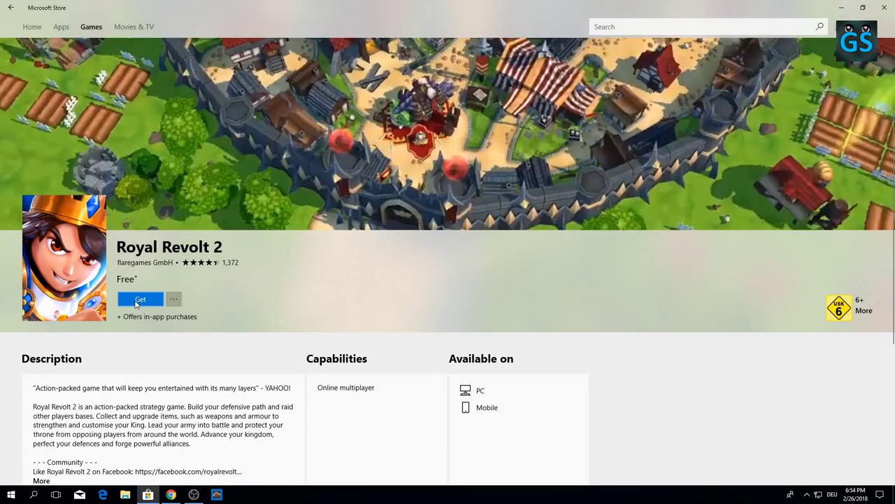
pyautogui.click(138, 303)
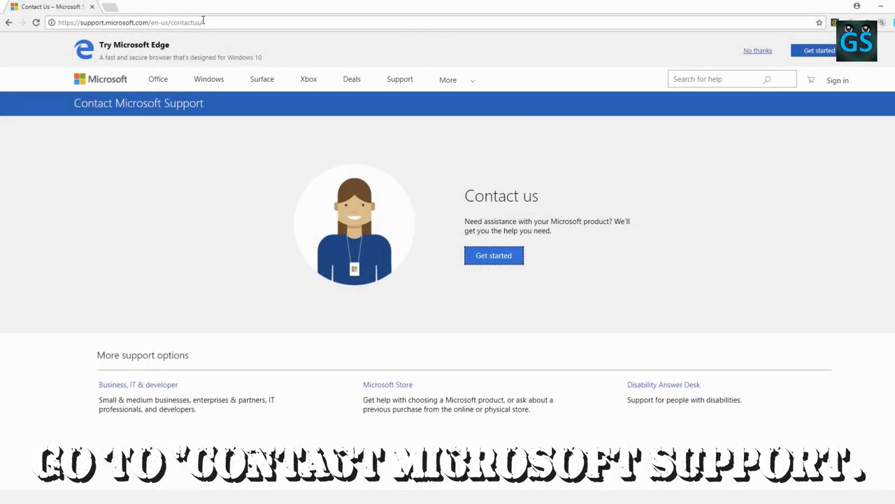
# - On the Contact Microsoft Support web page, start a help request and open the Get Help app, always allowing such links to open in it
pyautogui.moveTo(202, 21); pyautogui.dragTo(56, 22)
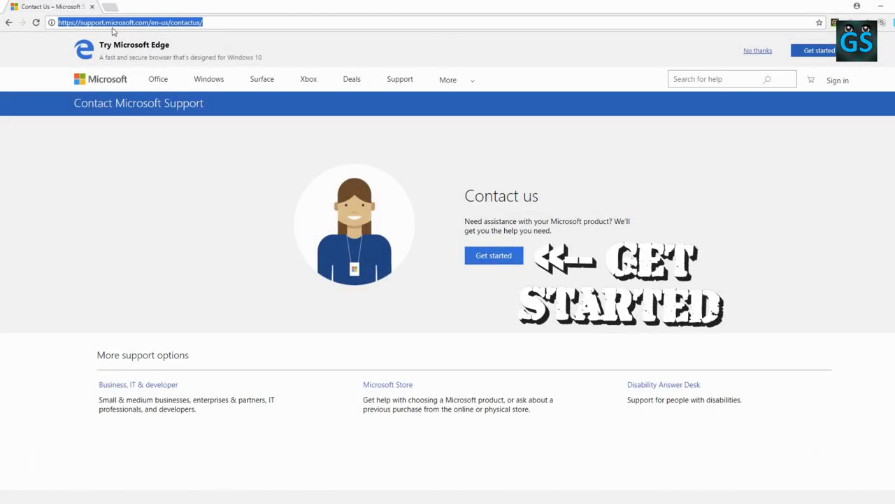
pyautogui.click(230, 201)
pyautogui.click(492, 257)
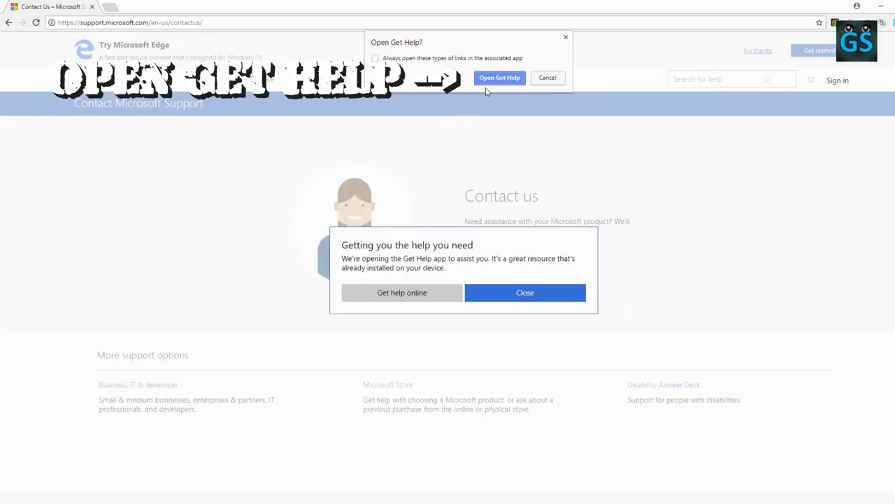
pyautogui.click(375, 58)
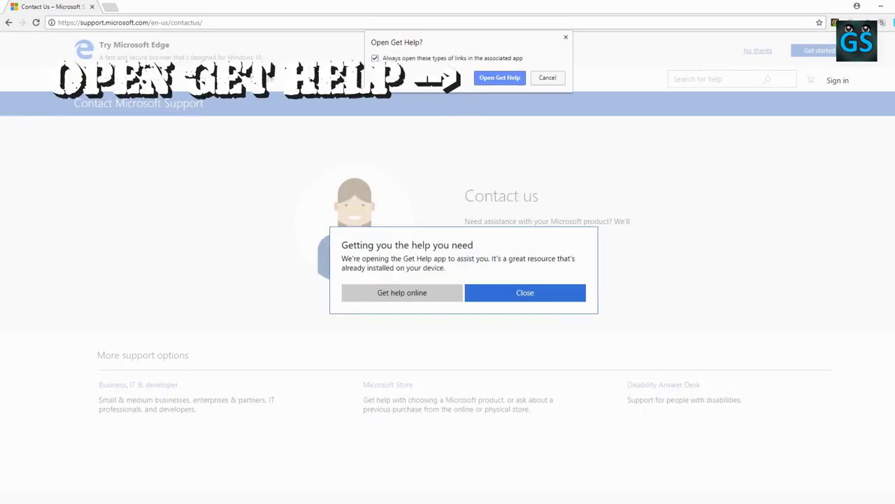
pyautogui.click(498, 83)
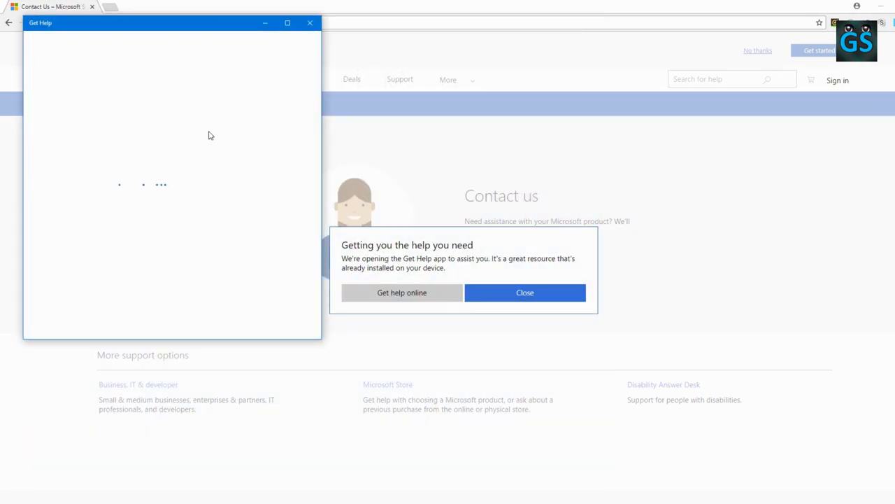
# - Move the Get Help window toward the middle and begin describing the issue to the virtual agent with "Hey I have a problem"
pyautogui.moveTo(195, 27); pyautogui.dragTo(355, 29)
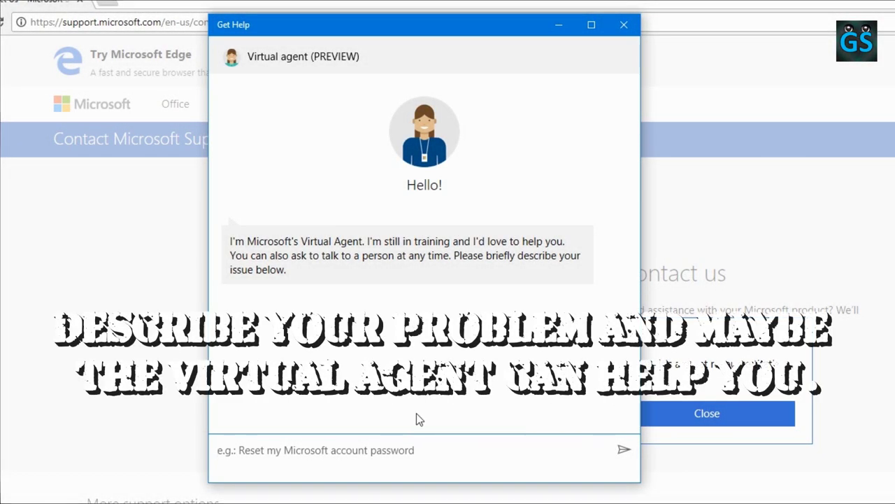
pyautogui.write('Hey I have a proble')
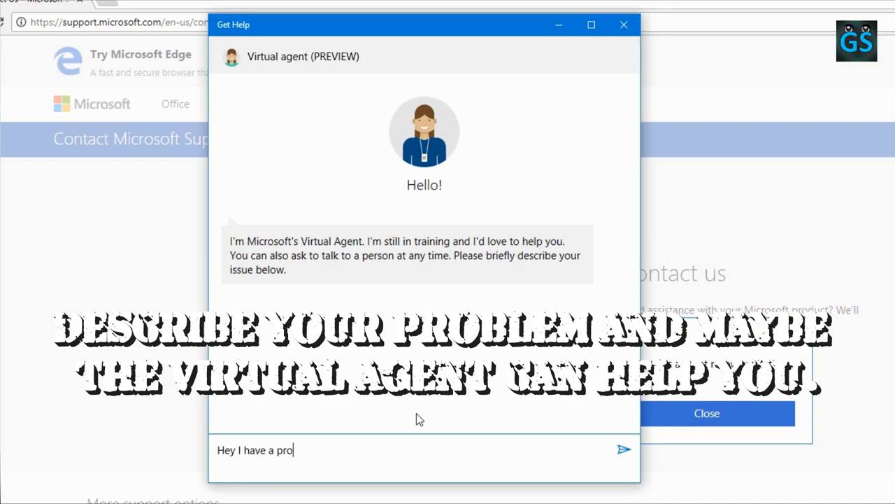
pyautogui.write('m')
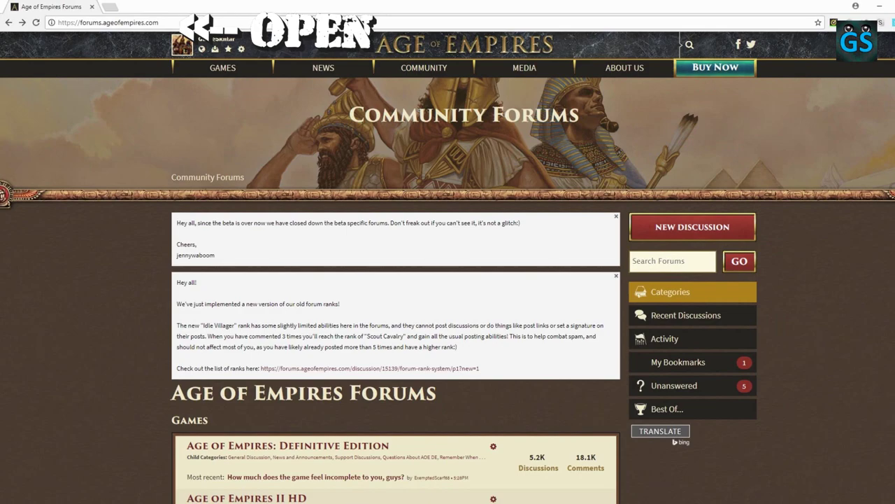
# - On forums.ageofempires.com, open the Age of Empires: Definitive Edition category and bring its subforums into view
pyautogui.moveTo(158, 22); pyautogui.dragTo(80, 22)
pyautogui.click(143, 115)
pyautogui.scroll(-1, 143, 115)
pyautogui.scroll(-5, 143, 120)
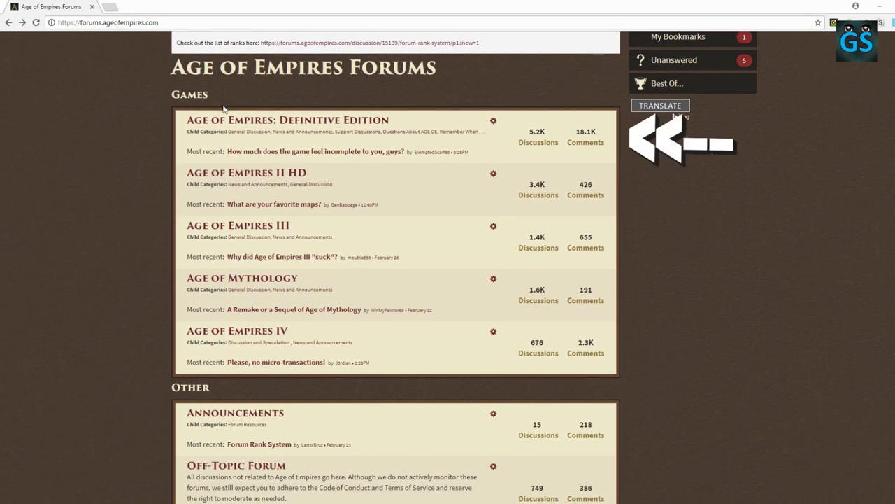
pyautogui.click(243, 124)
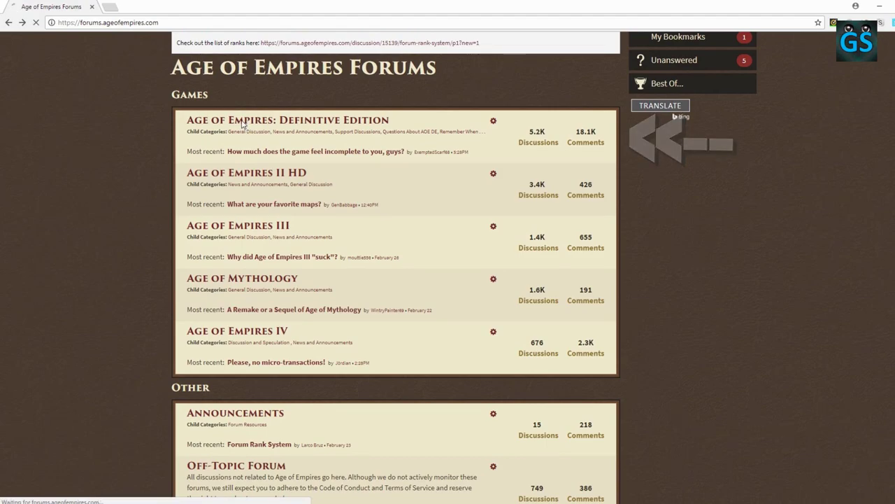
pyautogui.scroll(-3, 362, 242)
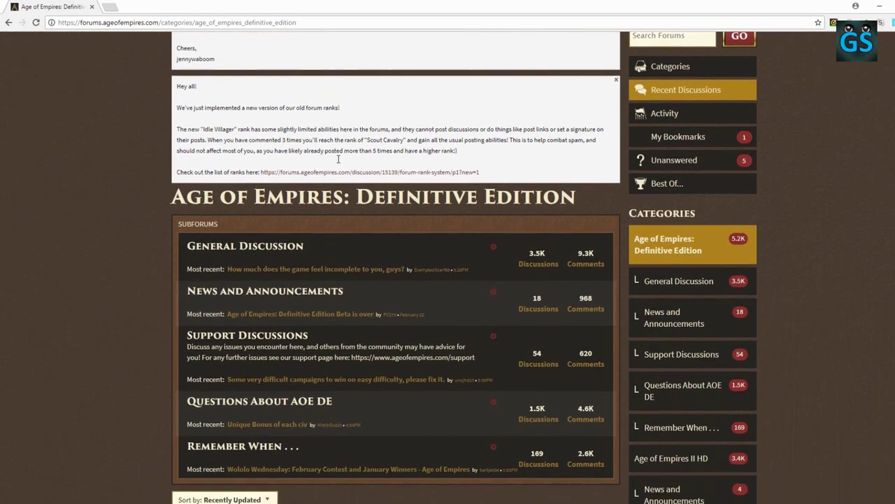